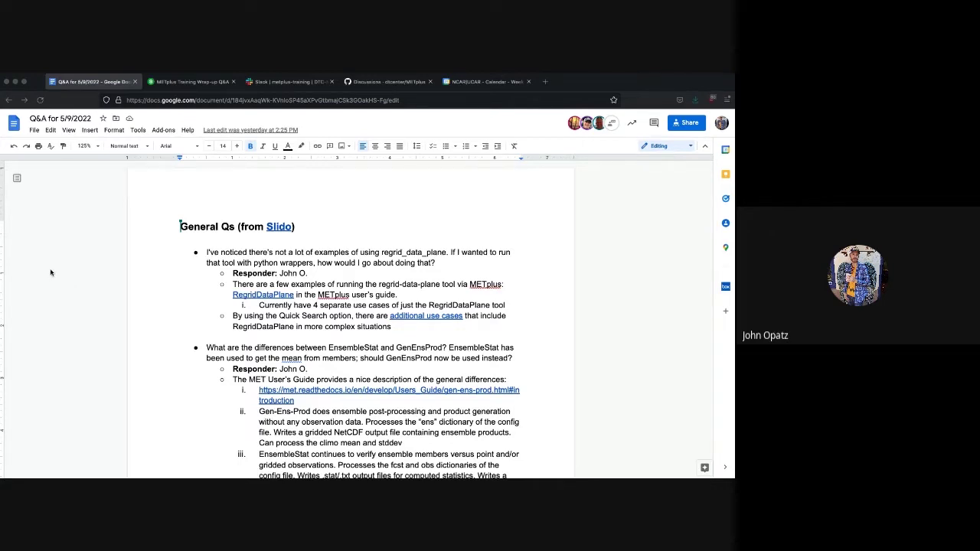
Step: Open the RegridDataPlane link from the answer in a new tab, showing the four METplus RegridDataPlane use cases
left_click(281, 241)
left_click(274, 297)
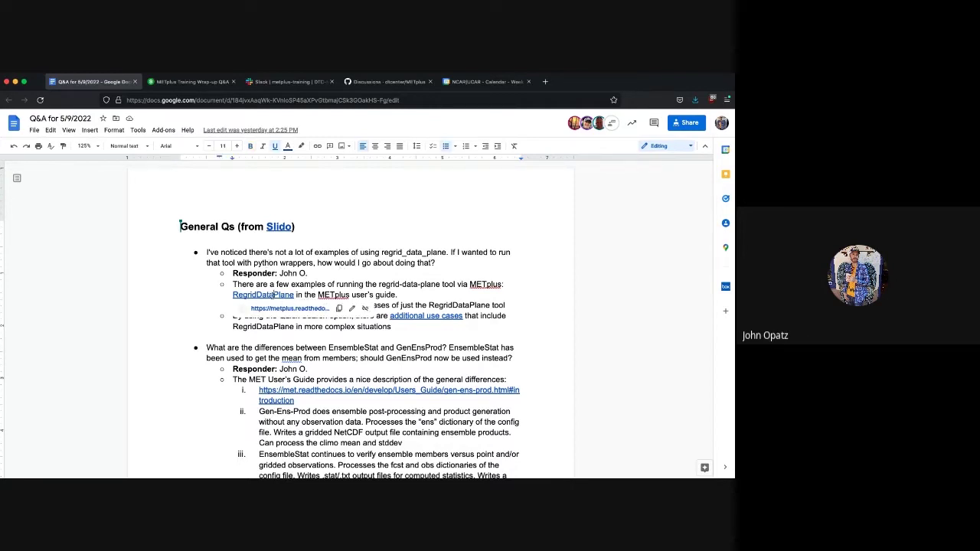
left_click(281, 309)
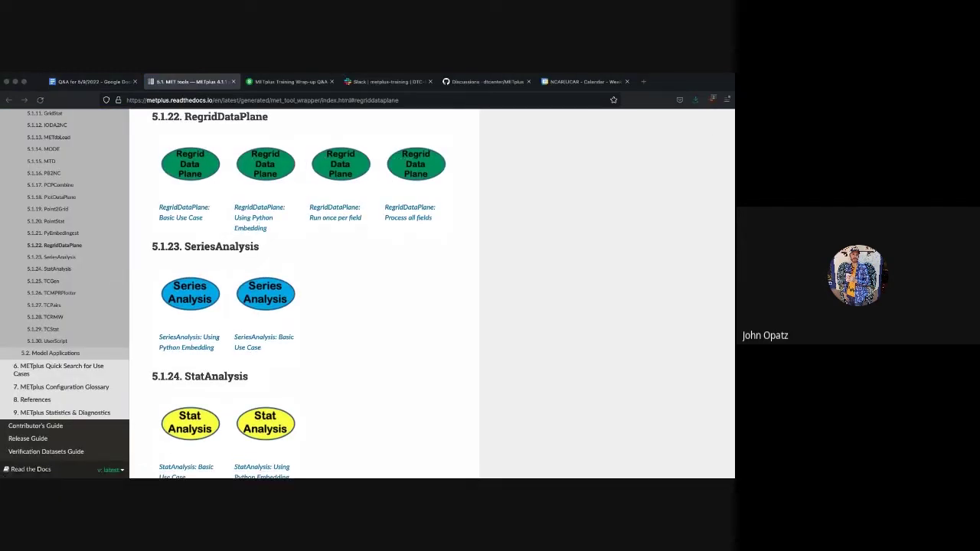
Step: Open the 'RegridDataPlane: Using Python Embedding' use case and review its read_ascii_numpy.py, BUDGET, G130 configuration
left_click(38, 85)
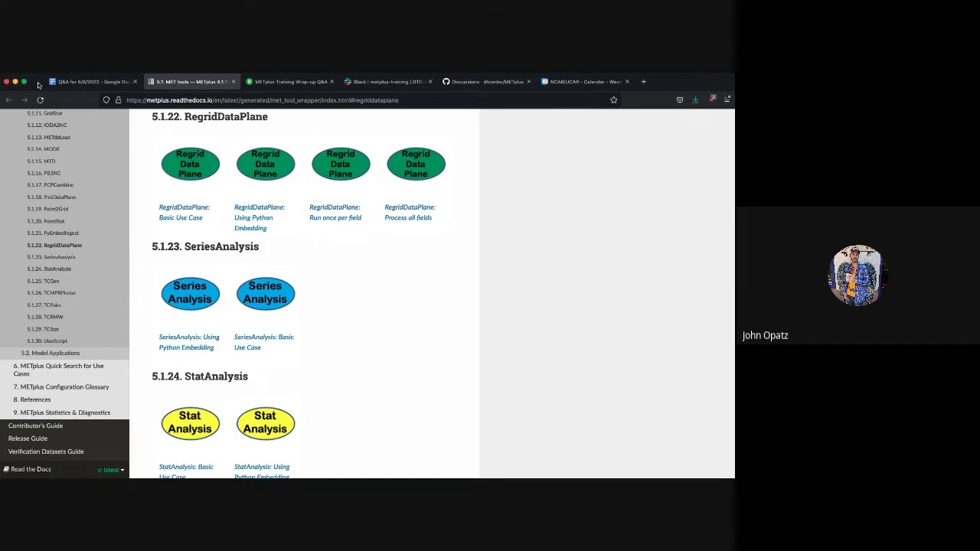
left_click(261, 228)
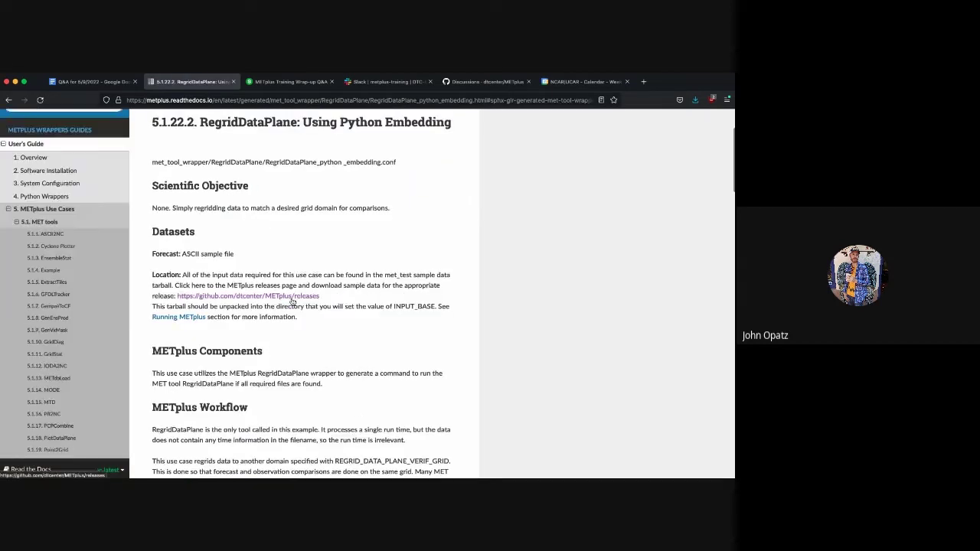
scroll(292, 301, "down", 3)
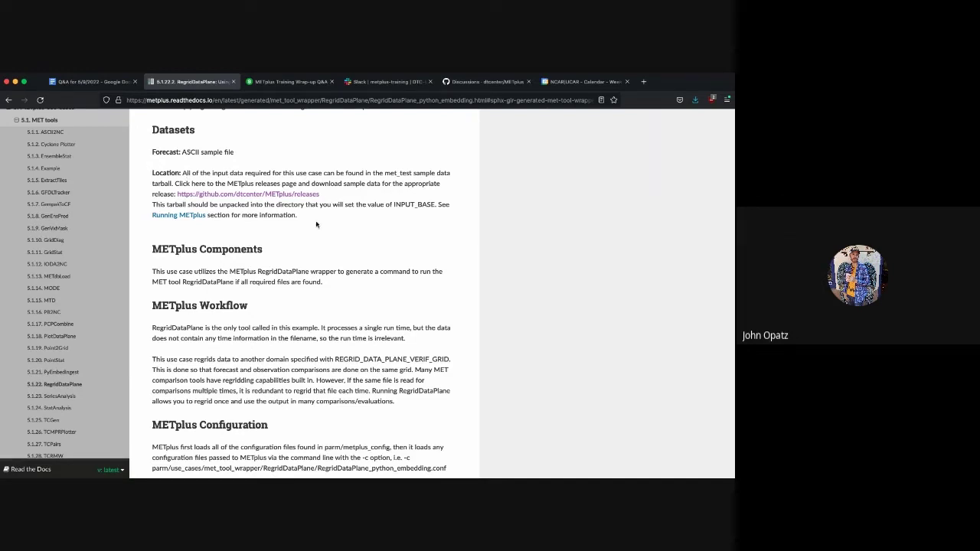
scroll(317, 225, "down", 10)
scroll(330, 199, "down", 3)
scroll(360, 260, "right", 3)
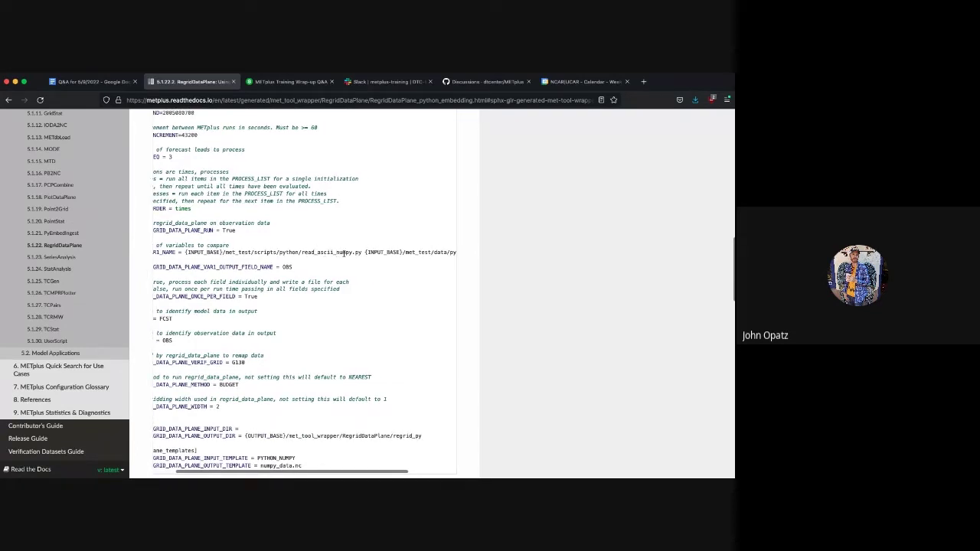
scroll(231, 247, "left", 3)
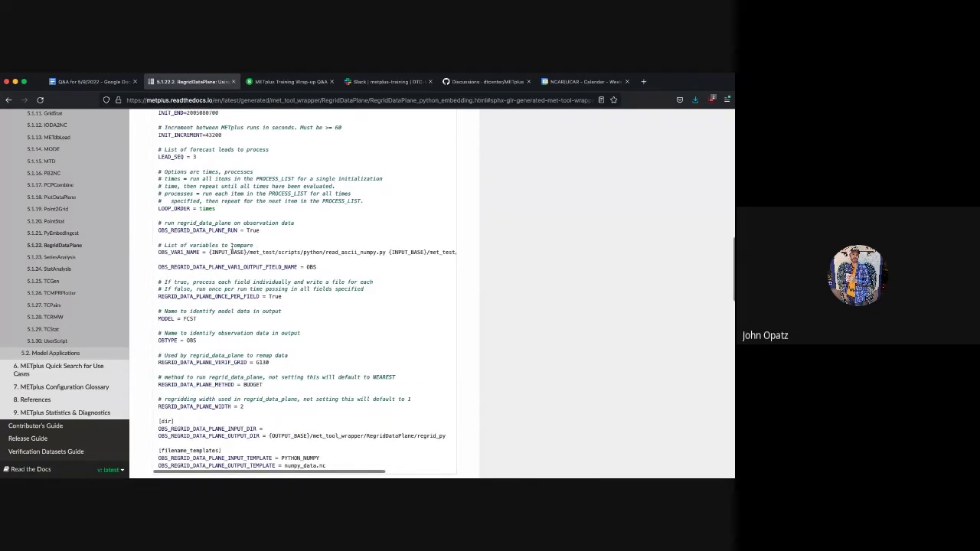
scroll(321, 295, "down", 2)
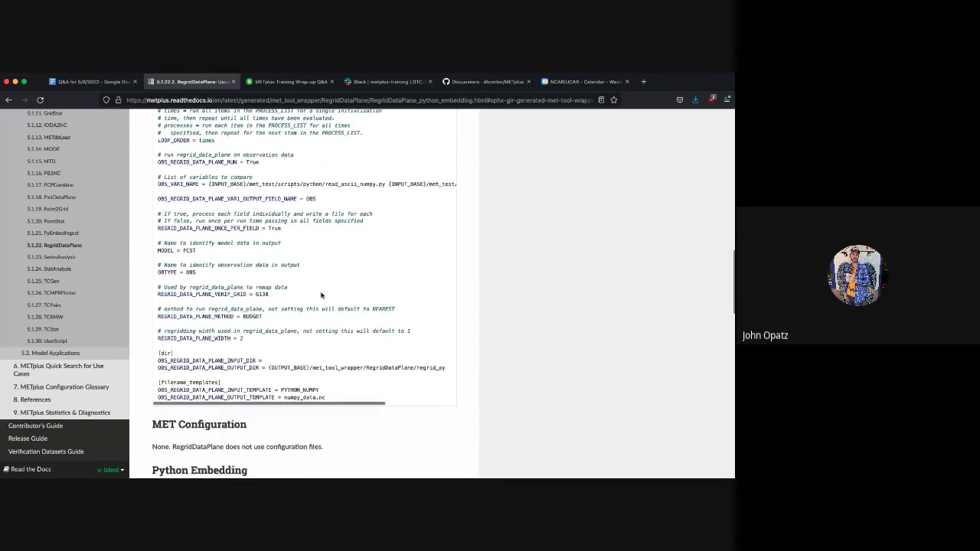
scroll(350, 428, "down", 6)
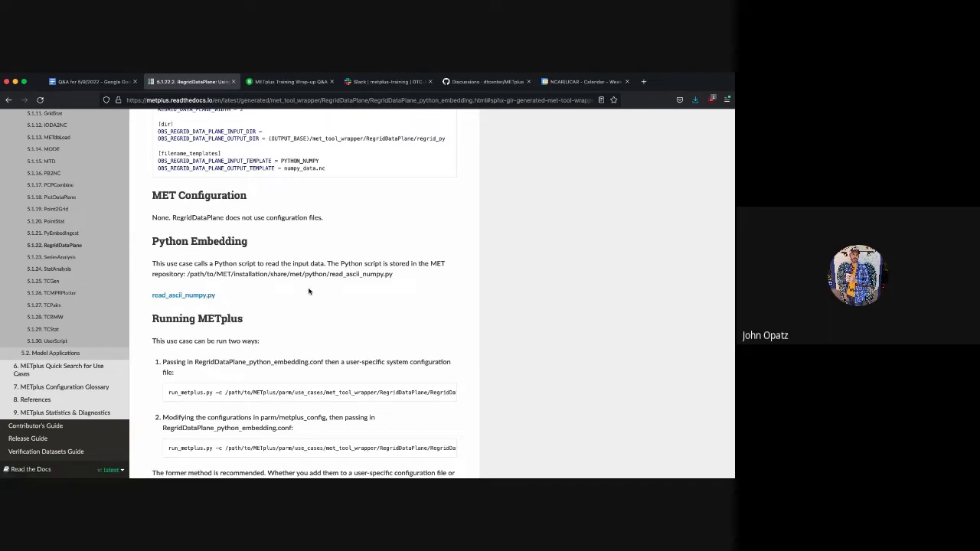
scroll(309, 291, "down", 3)
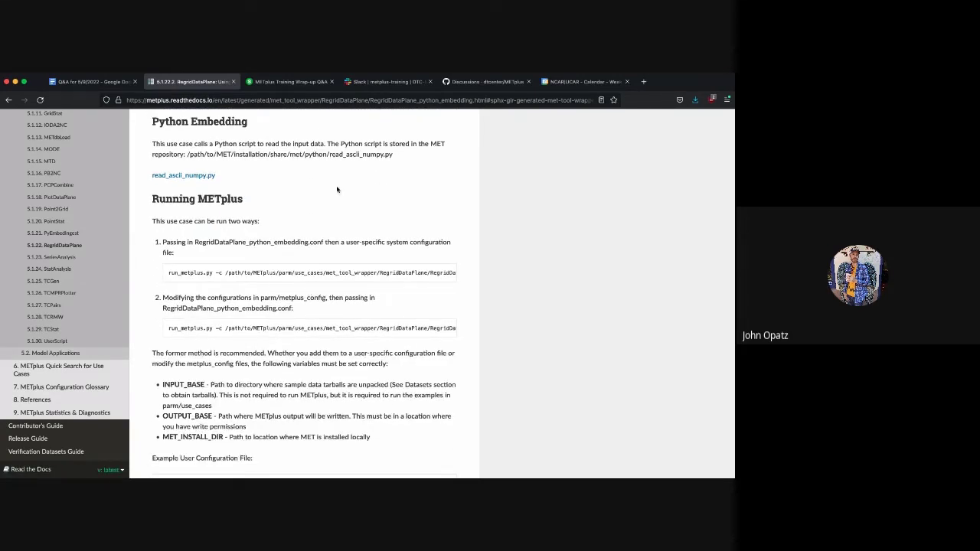
scroll(317, 218, "up", 5)
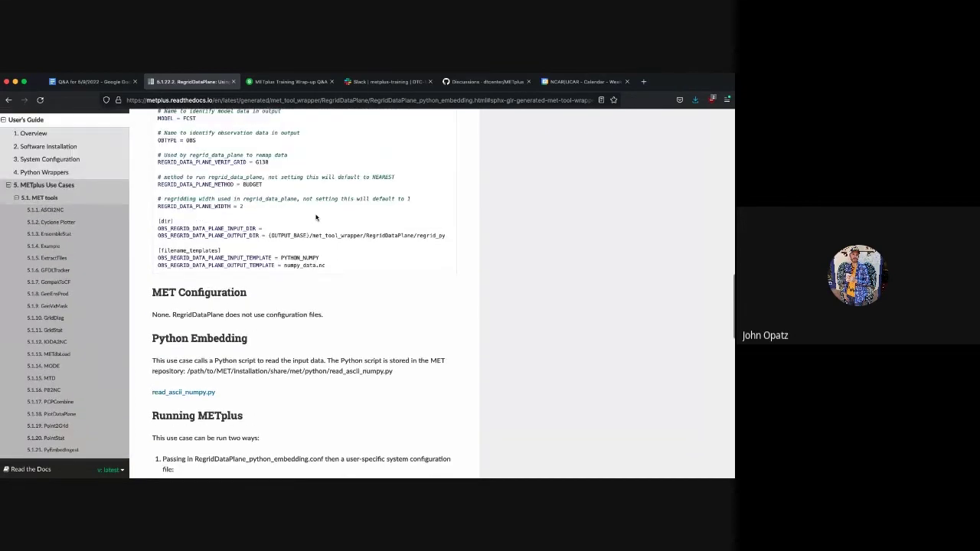
scroll(316, 219, "up", 4)
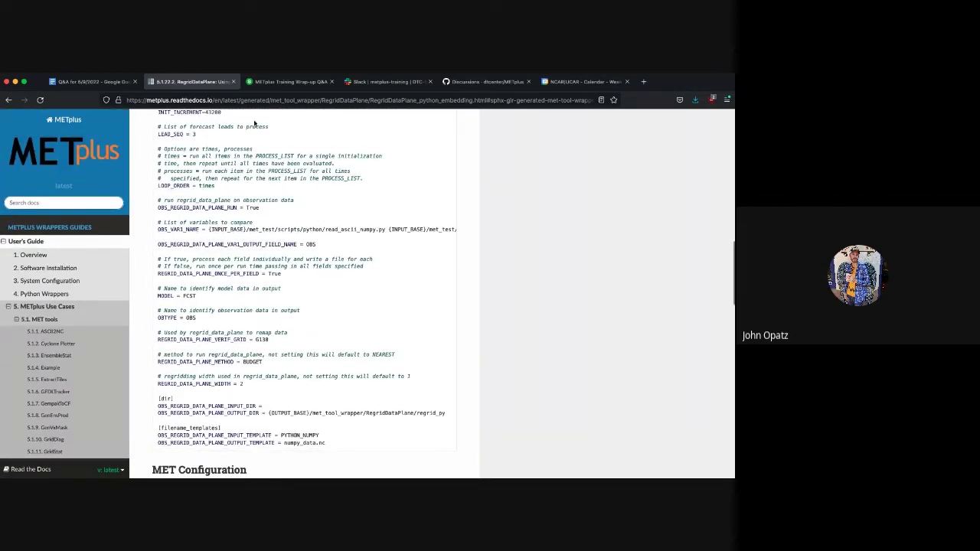
Step: Open the 'additional use cases' link from the Q&A notes in a new tab
left_click(92, 81)
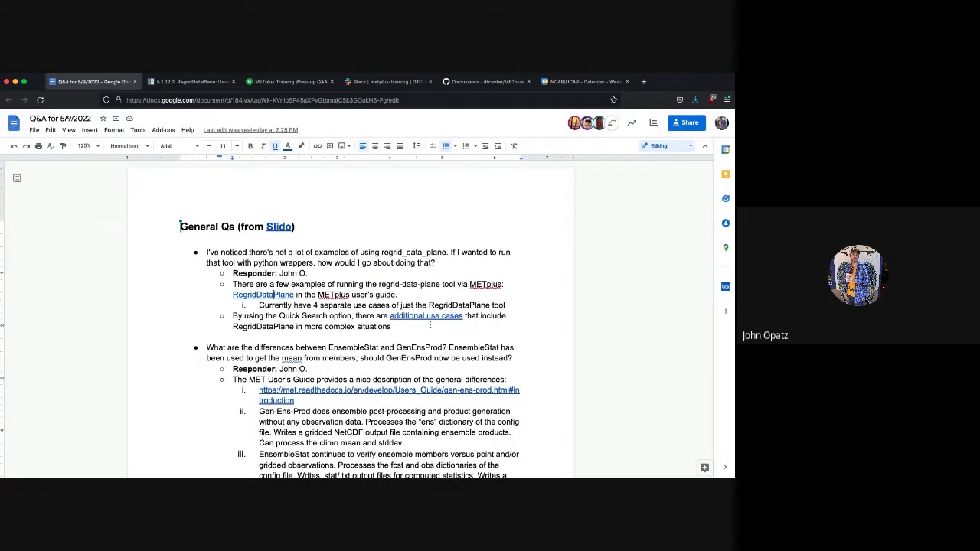
left_click(426, 316)
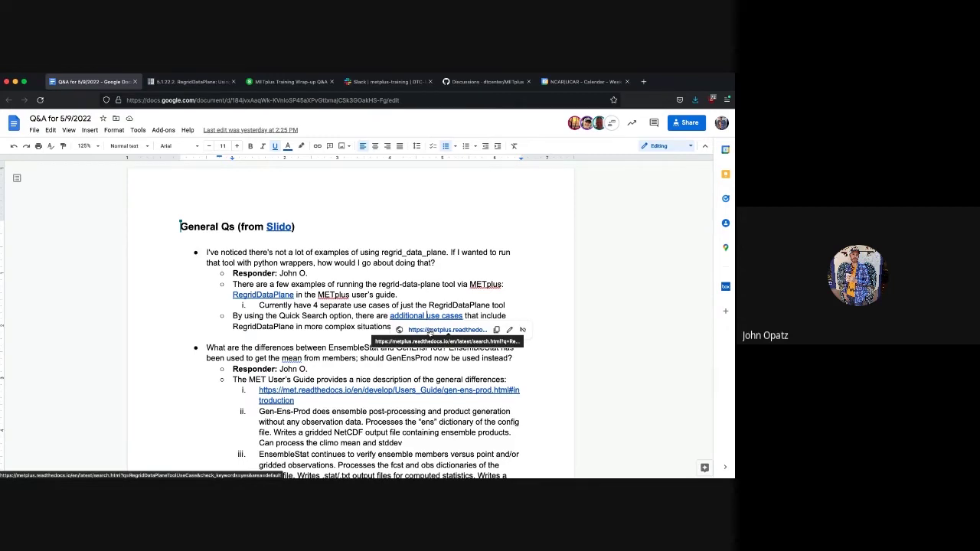
left_click(430, 331)
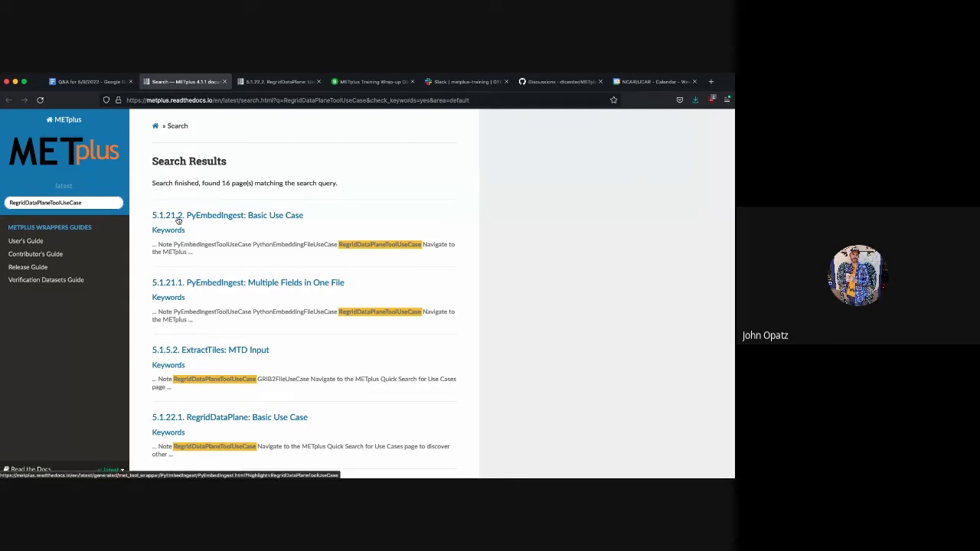
Step: List all 16 RegridDataPlane use cases via the User's Guide Quick Search, then return to the notes
left_click(28, 242)
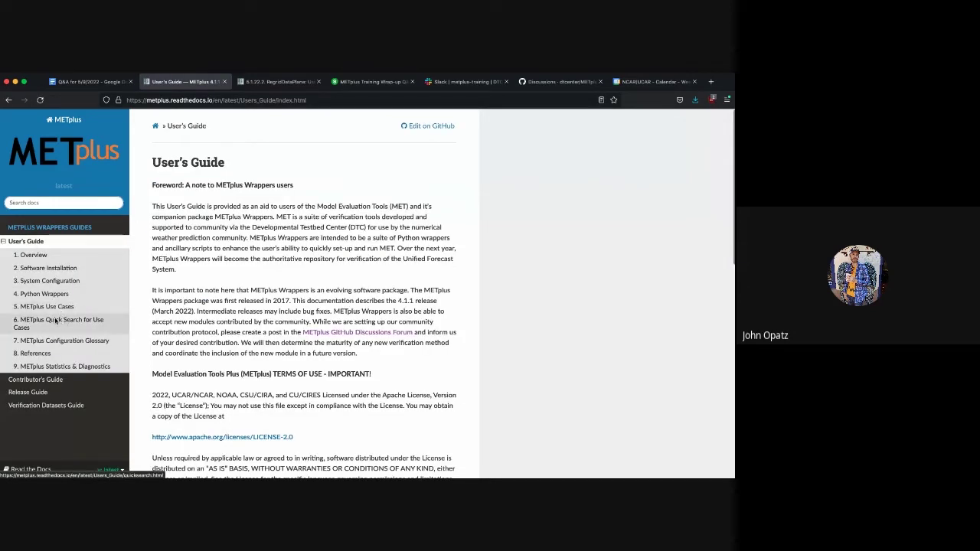
left_click(55, 322)
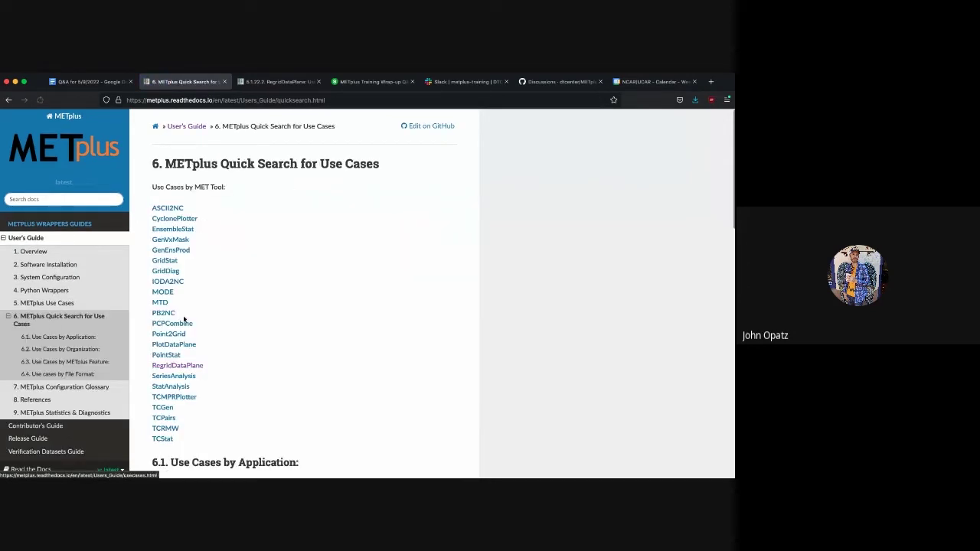
left_click(186, 368)
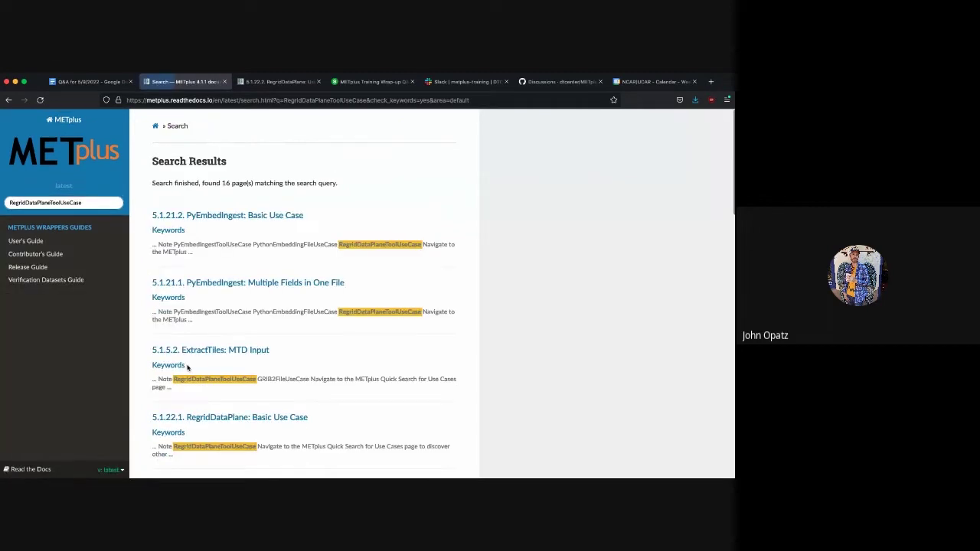
left_click(102, 83)
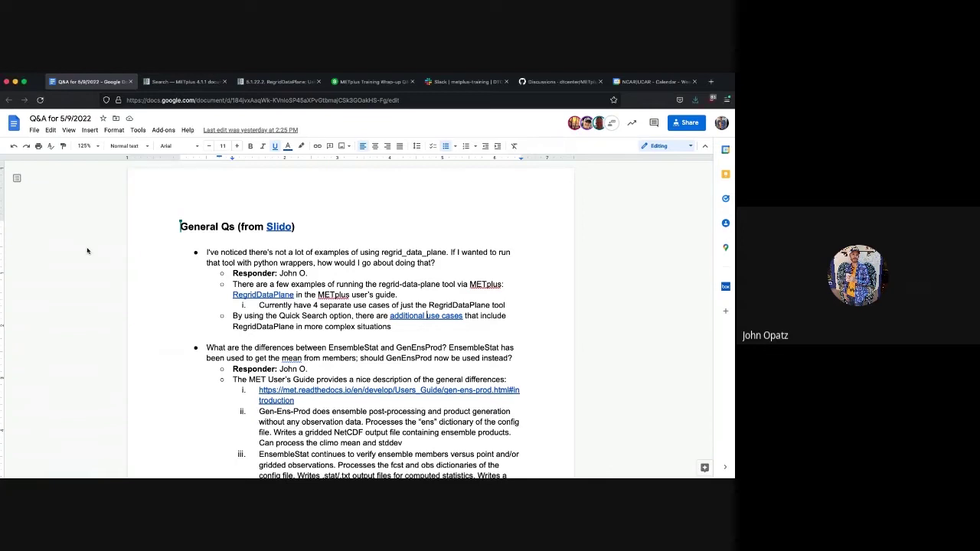
scroll(88, 253, "down", 2)
scroll(191, 405, "down", 2)
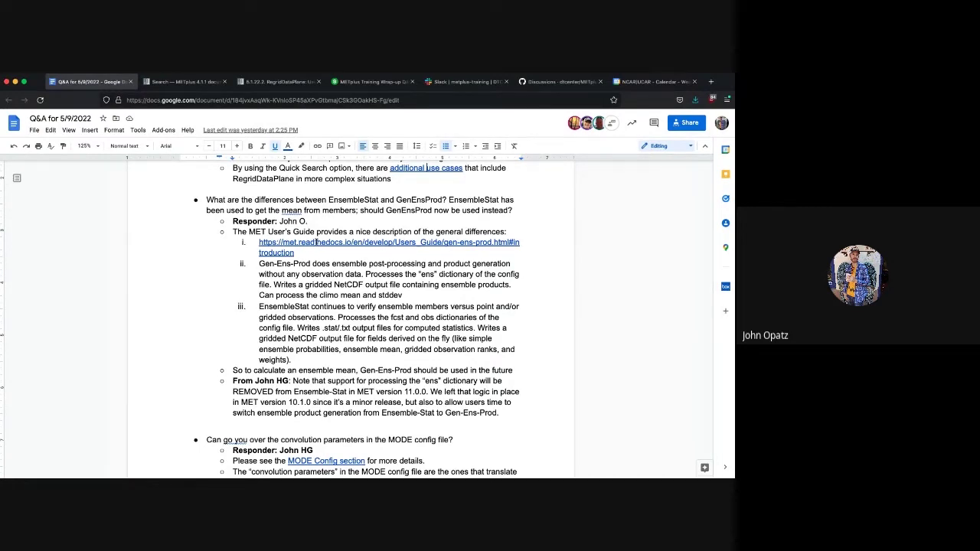
mouse_move(316, 242)
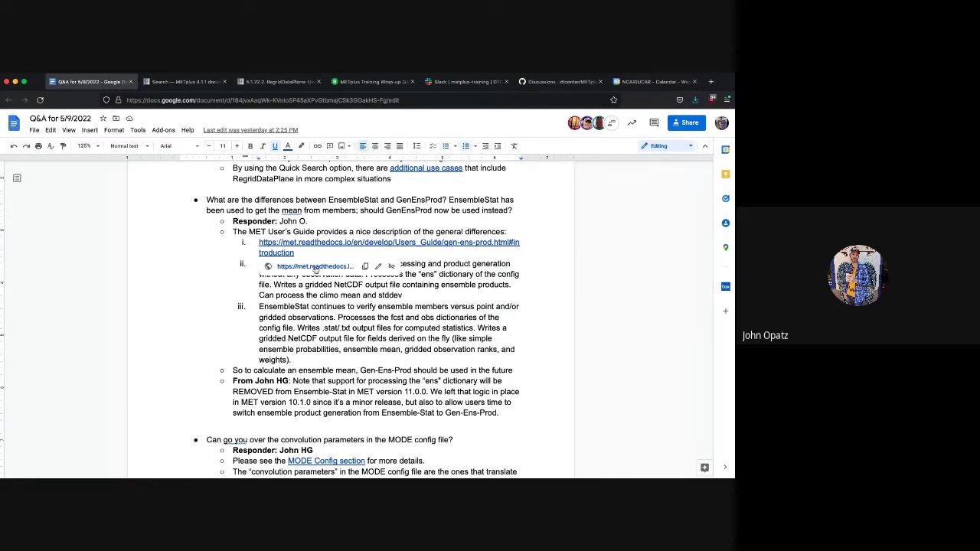
Step: Open the Gen-Ens-Prod Tool page, compare it with the Ensemble-Stat Tool page, and return to Gen-Ens-Prod
left_click(315, 268)
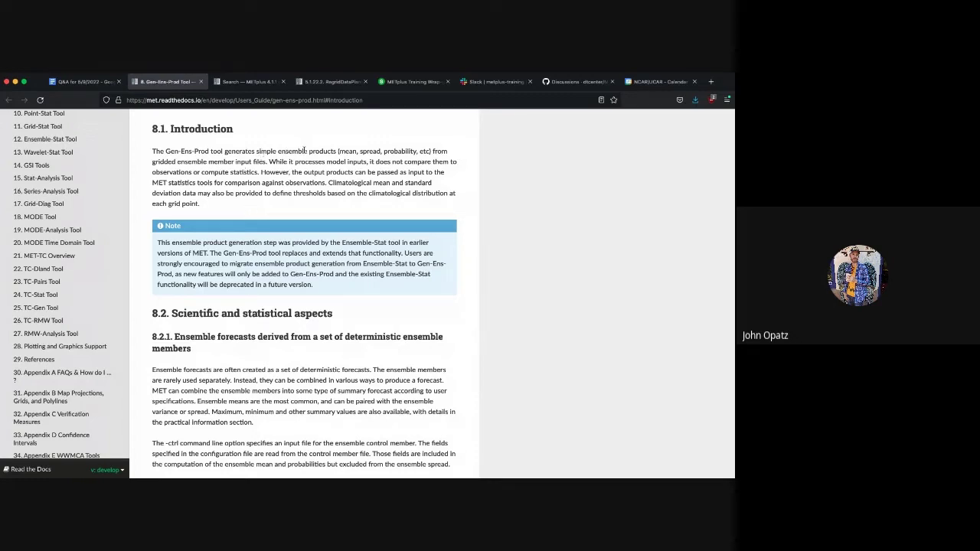
scroll(76, 176, "up", 1)
left_click(72, 161)
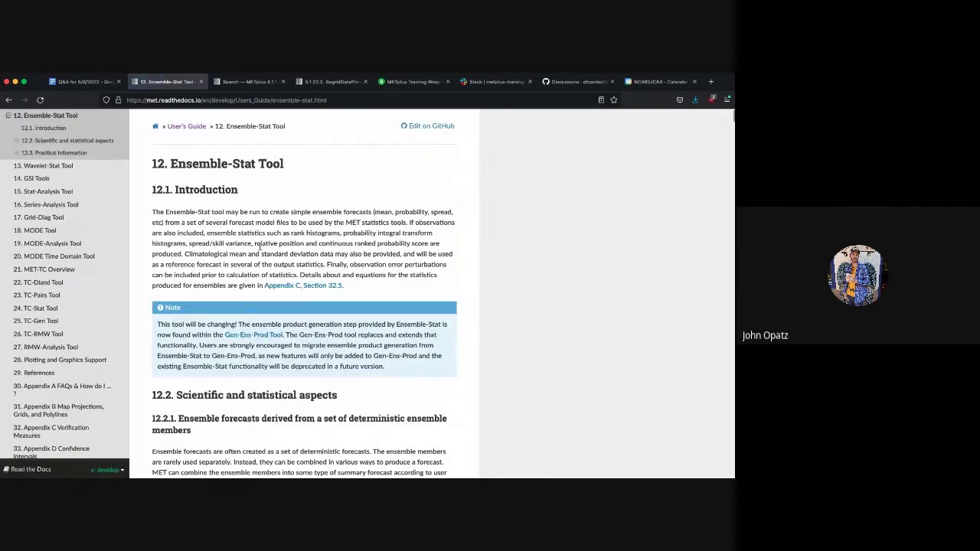
scroll(265, 229, "down", 1)
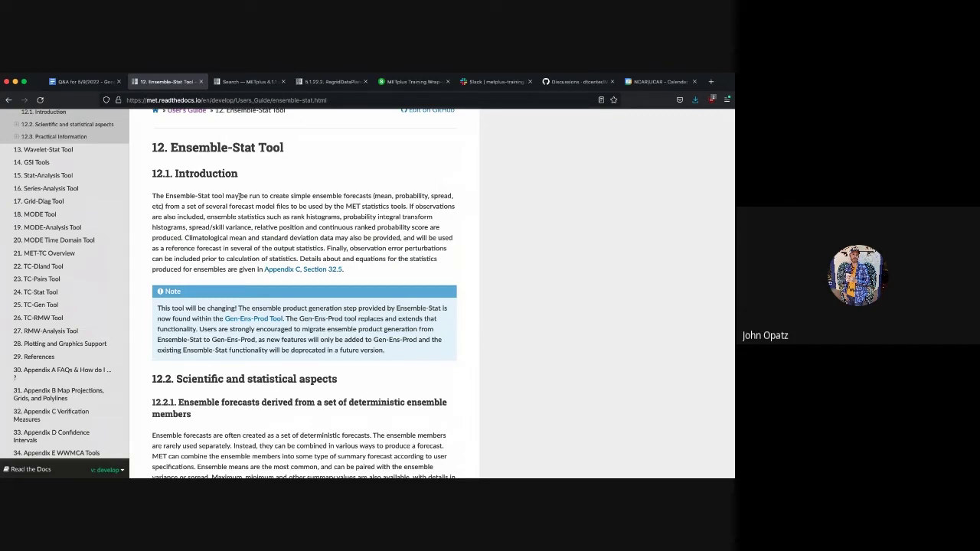
scroll(239, 196, "left", 5)
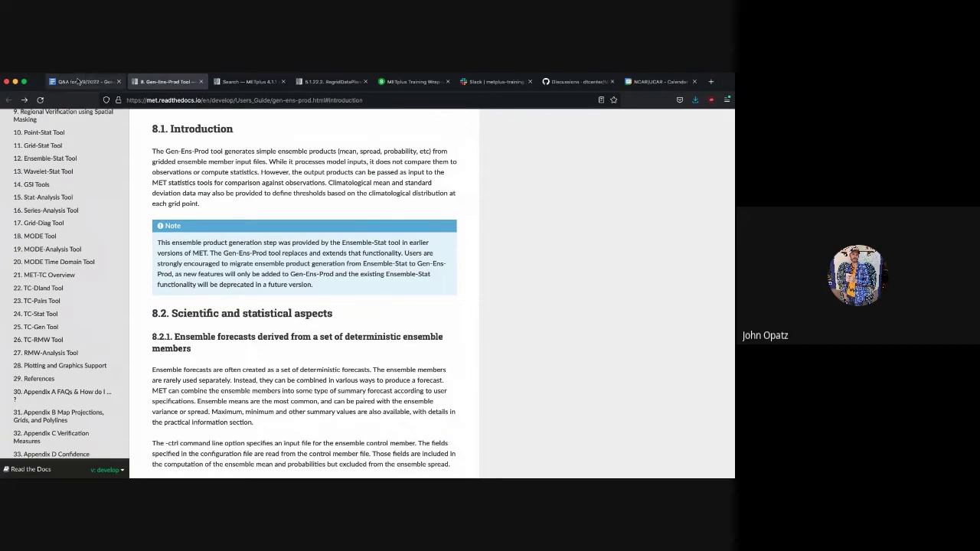
left_click(88, 81)
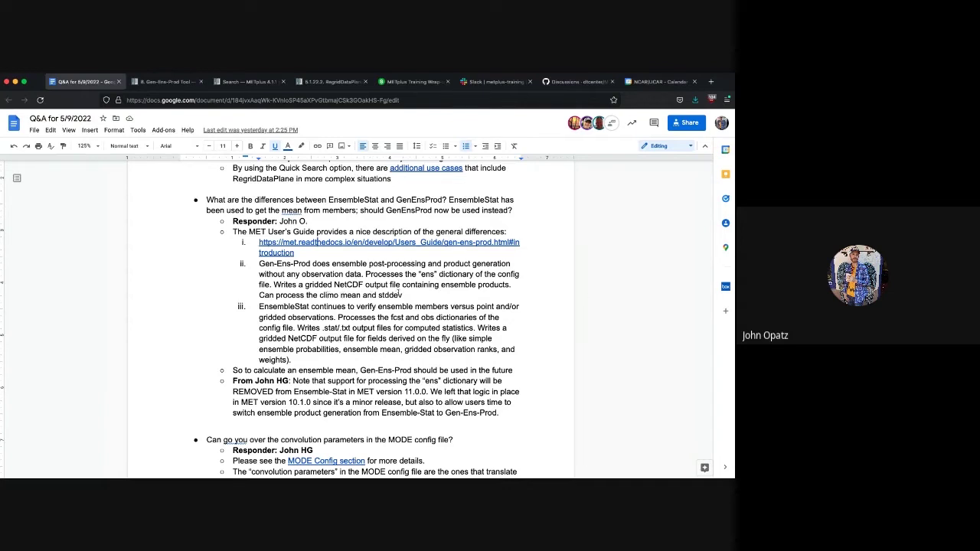
left_click(526, 287)
left_click(463, 312)
left_click(476, 328)
scroll(476, 361, "down", 2)
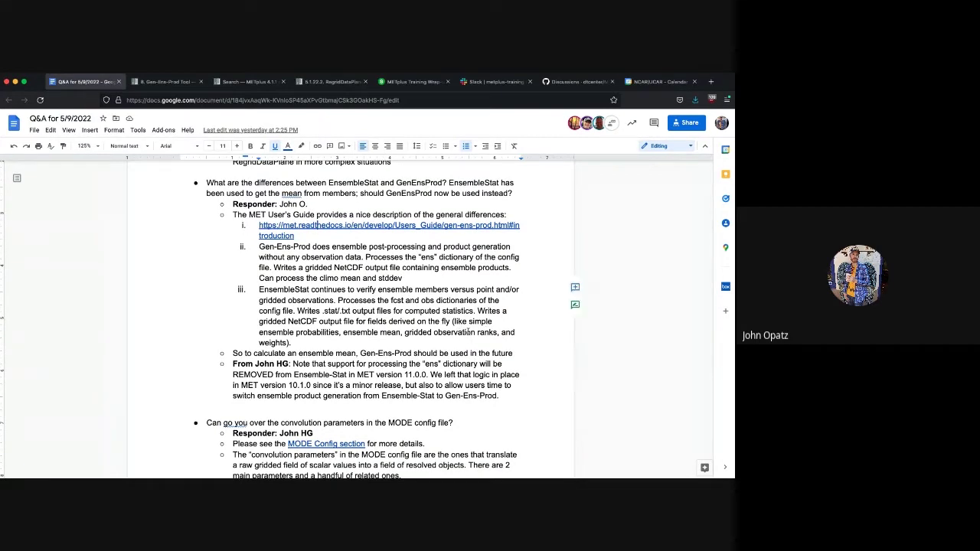
scroll(531, 371, "down", 2)
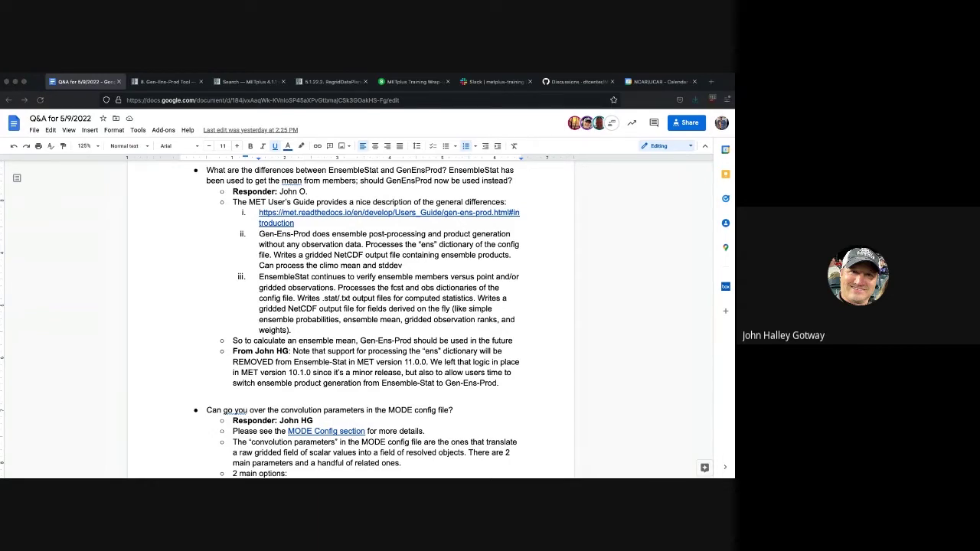
mouse_move(275, 223)
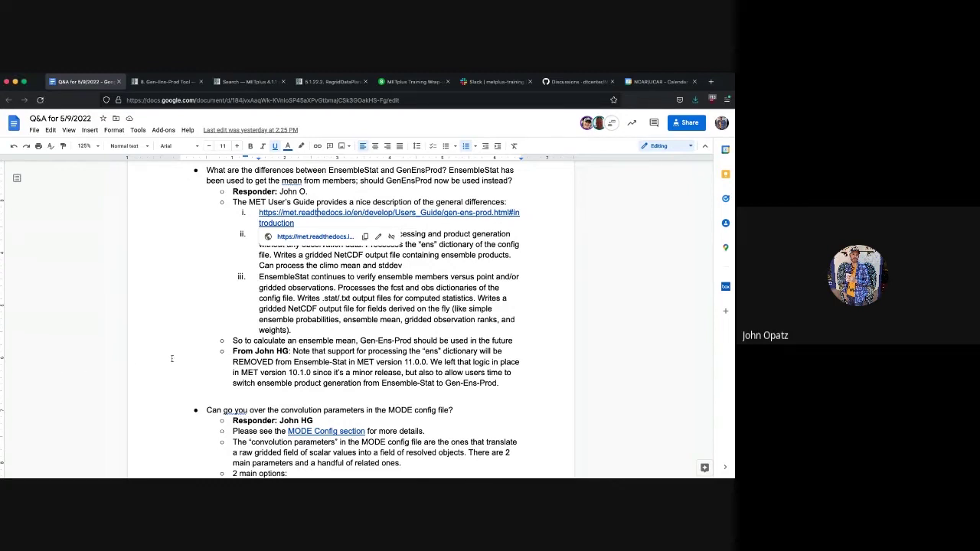
Step: Scroll to the MODE question explaining conv_radius smoothing and conv_thresh
scroll(172, 358, "down", 5)
scroll(172, 358, "up", 1)
scroll(172, 358, "down", 3)
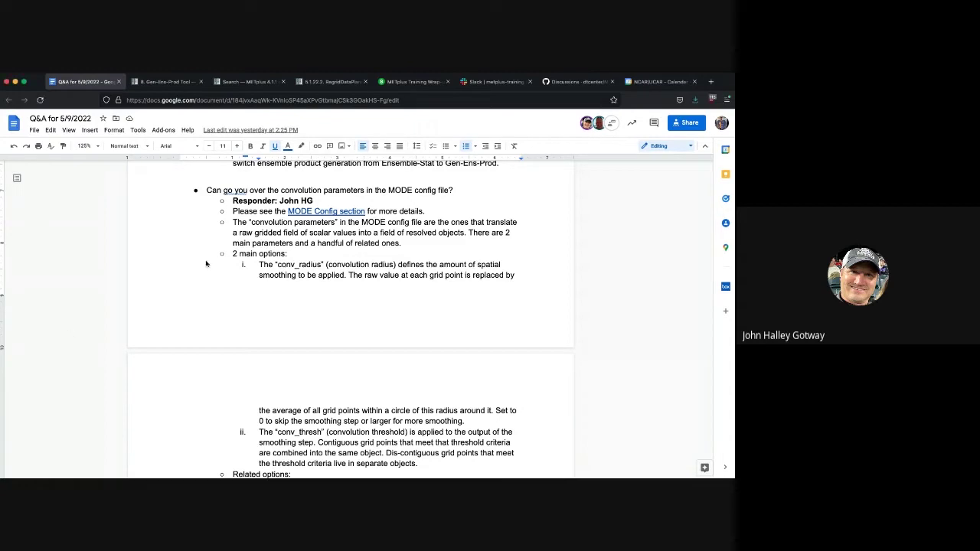
Step: Open the 'MODE Config section' link in a new tab, showing MET User's Guide section 18.3.2
left_click(311, 213)
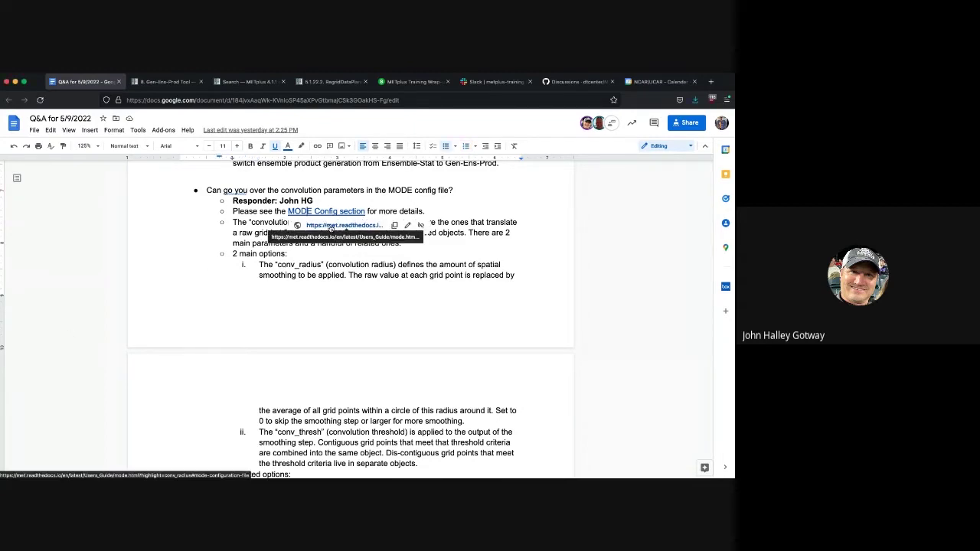
left_click(324, 226)
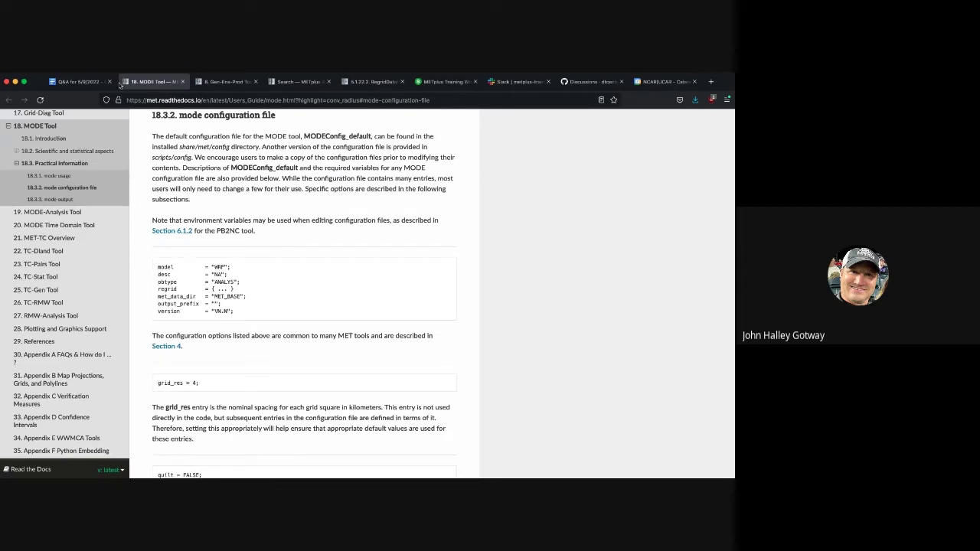
Step: Switch back to the 'Q&A for 5/9/2022' notes and scroll to the censor_thresh and censor_val options
left_click(81, 81)
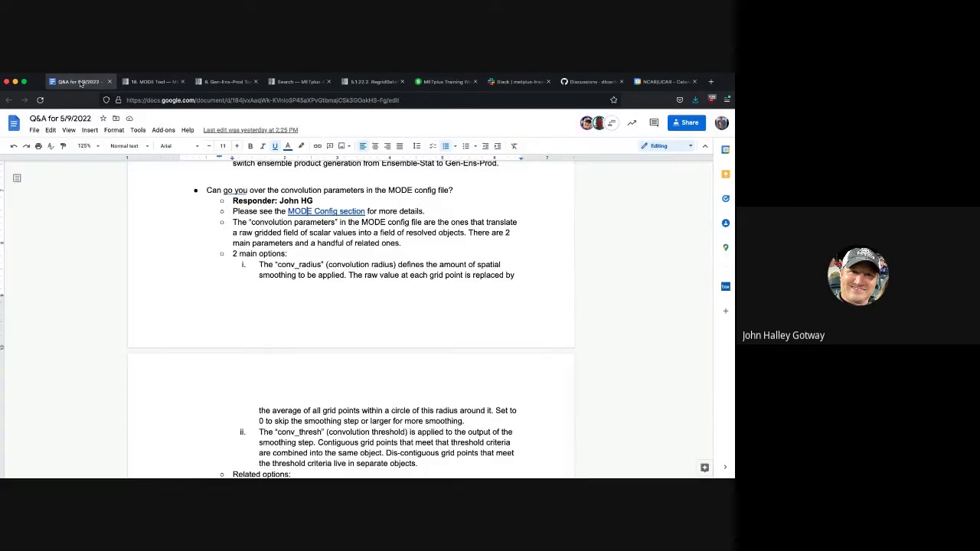
scroll(260, 338, "down", 2)
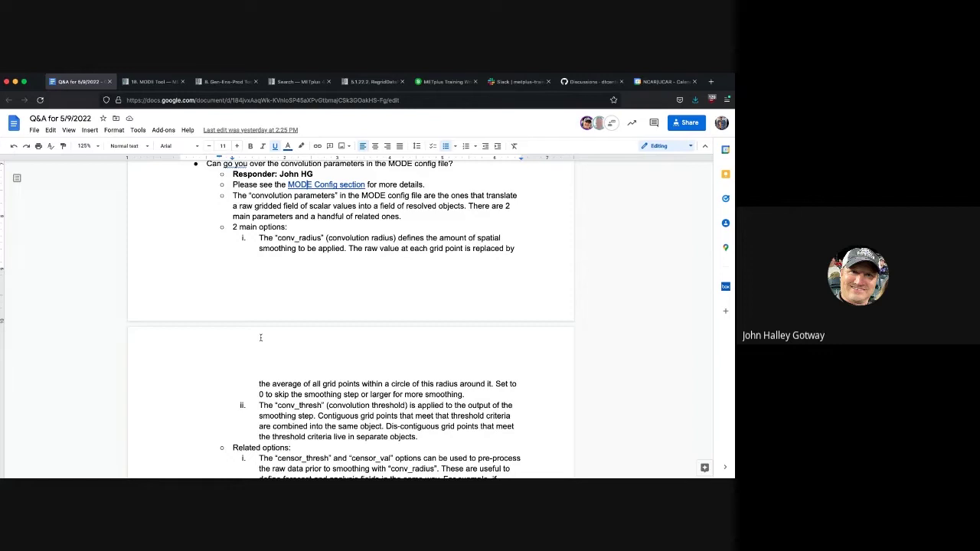
scroll(261, 337, "down", 1)
scroll(261, 338, "down", 2)
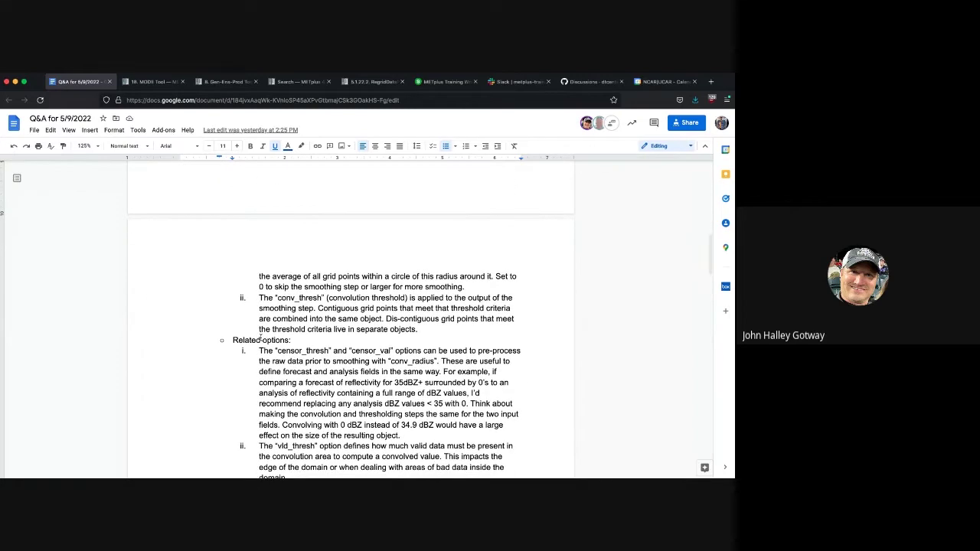
scroll(260, 338, "up", 2)
scroll(261, 338, "down", 1)
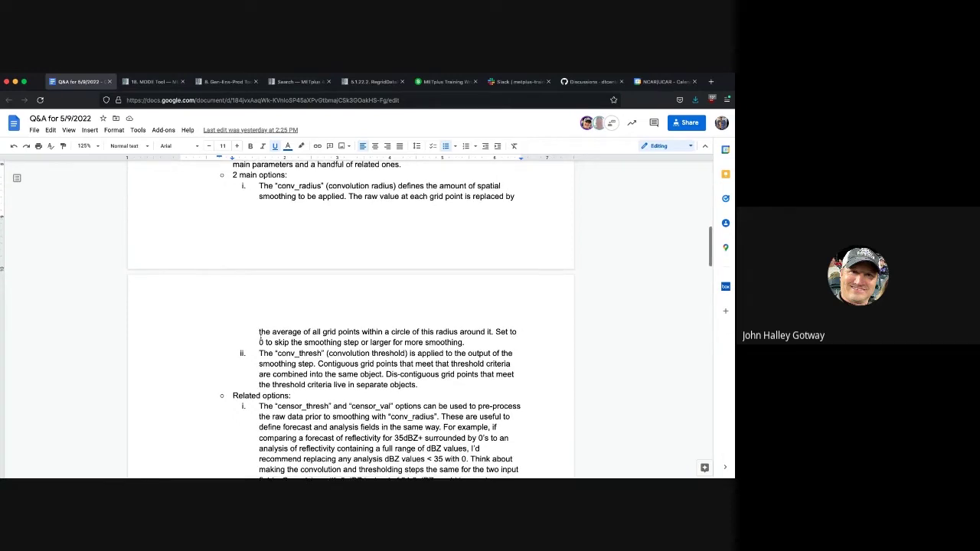
Step: Scroll down to the related options covering vld_thresh, filter_attr_name/filter_attr_thresh and merge_thresh/merge_flag
scroll(260, 337, "down", 3)
scroll(261, 338, "down", 2)
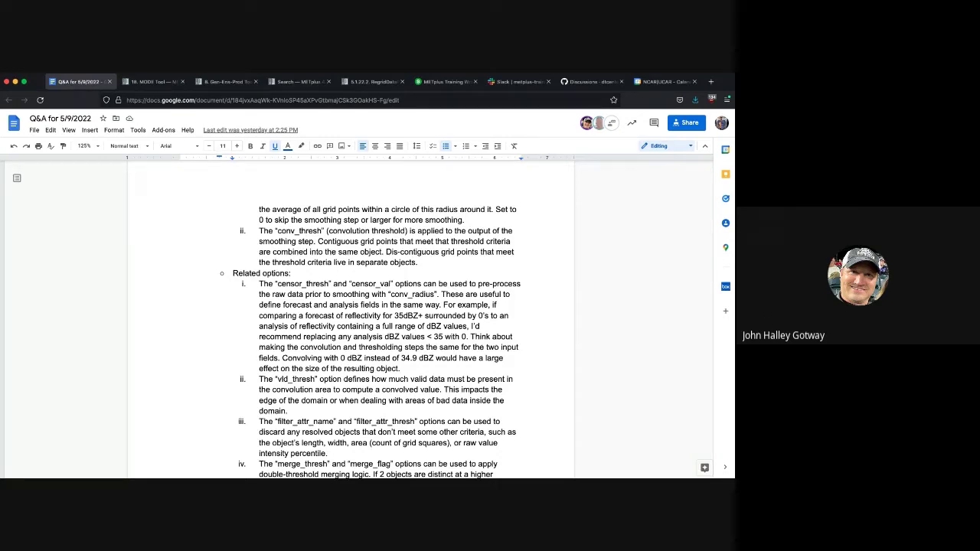
Step: Scroll past the MODE related options to the moving-nest question's answer
scroll(631, 420, "down", 2)
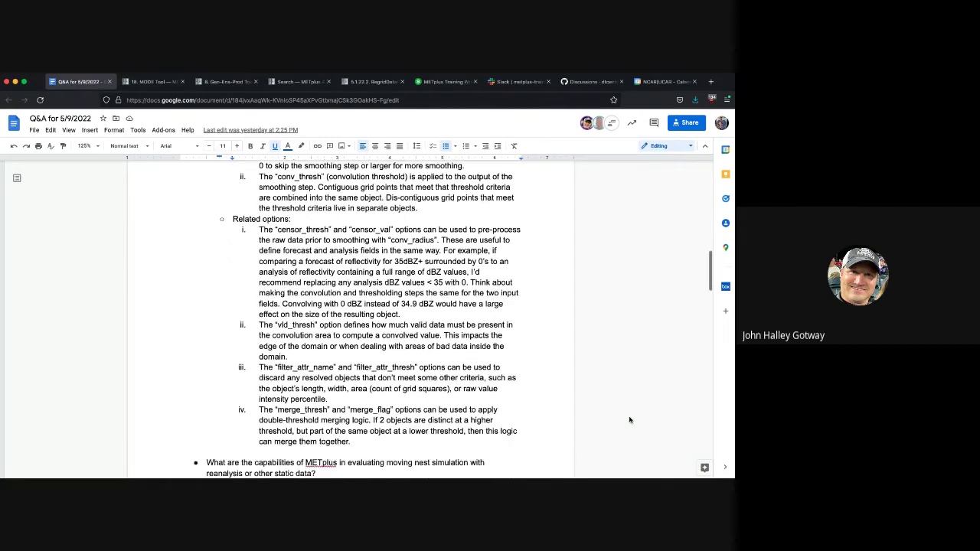
scroll(630, 420, "down", 1)
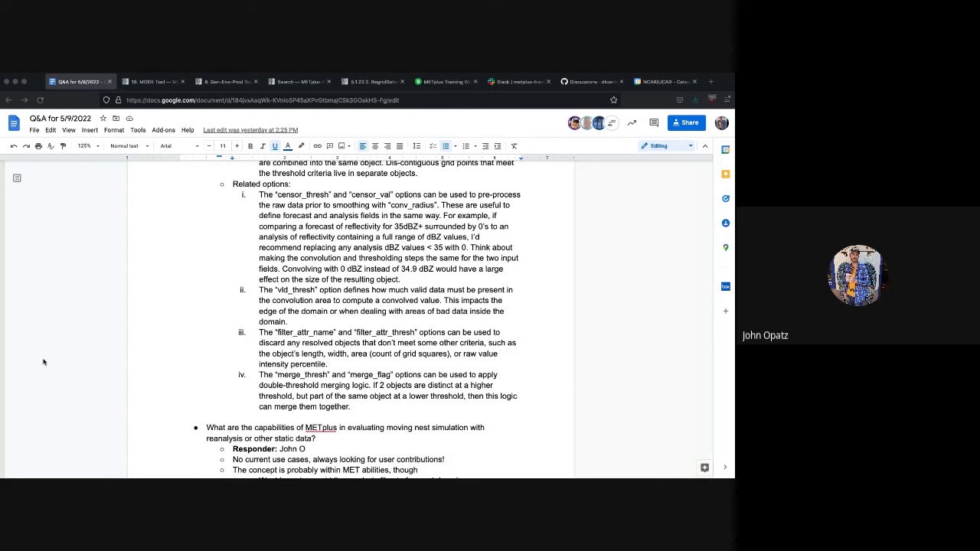
scroll(149, 375, "down", 3)
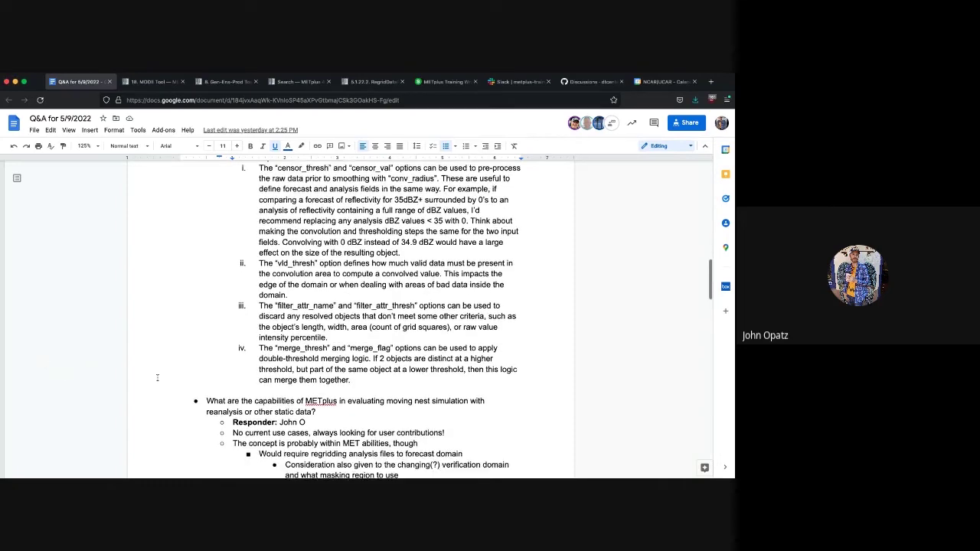
scroll(157, 377, "down", 3)
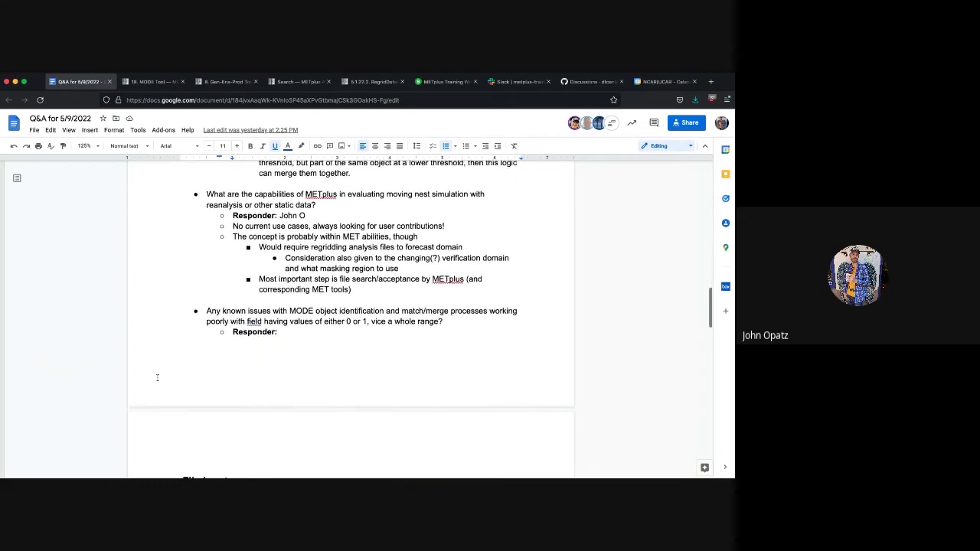
scroll(157, 378, "down", 1)
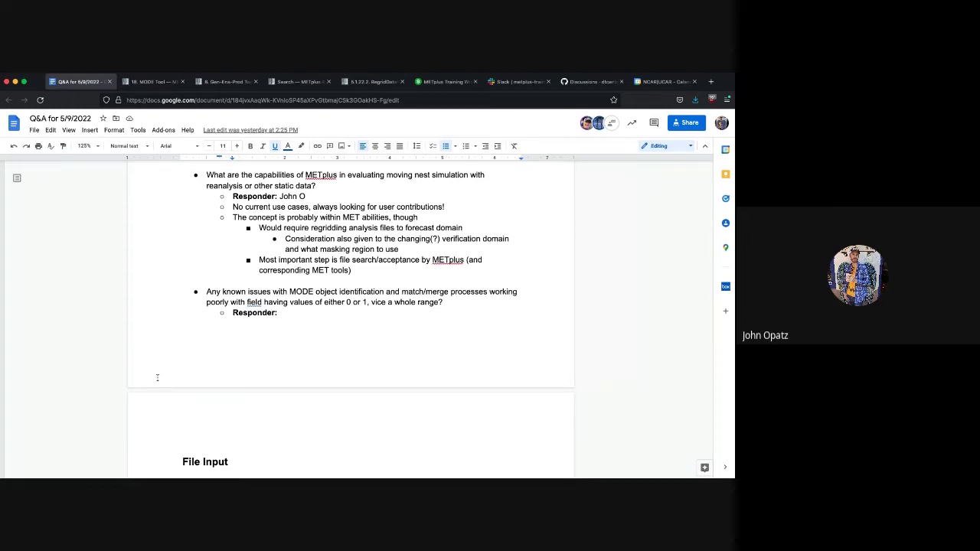
scroll(157, 378, "down", 5)
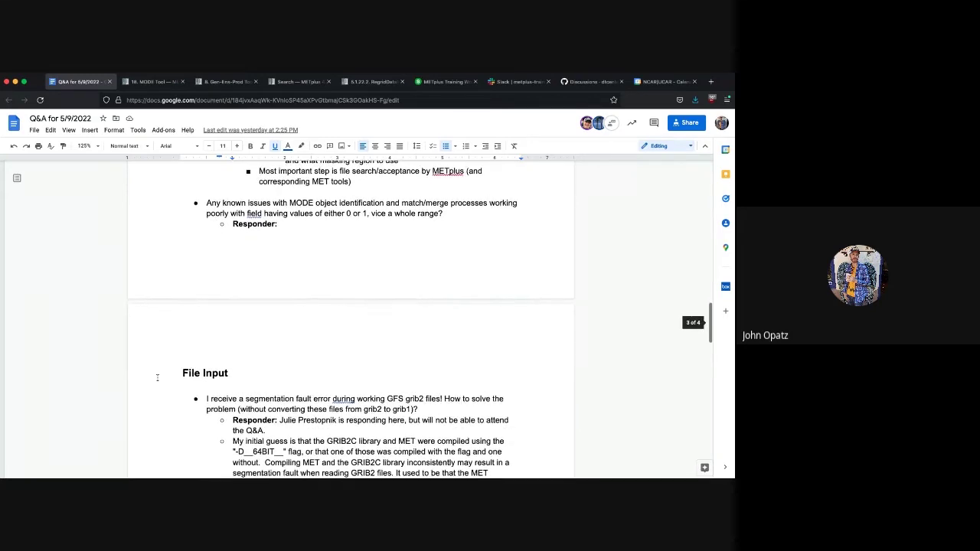
scroll(157, 377, "up", 1)
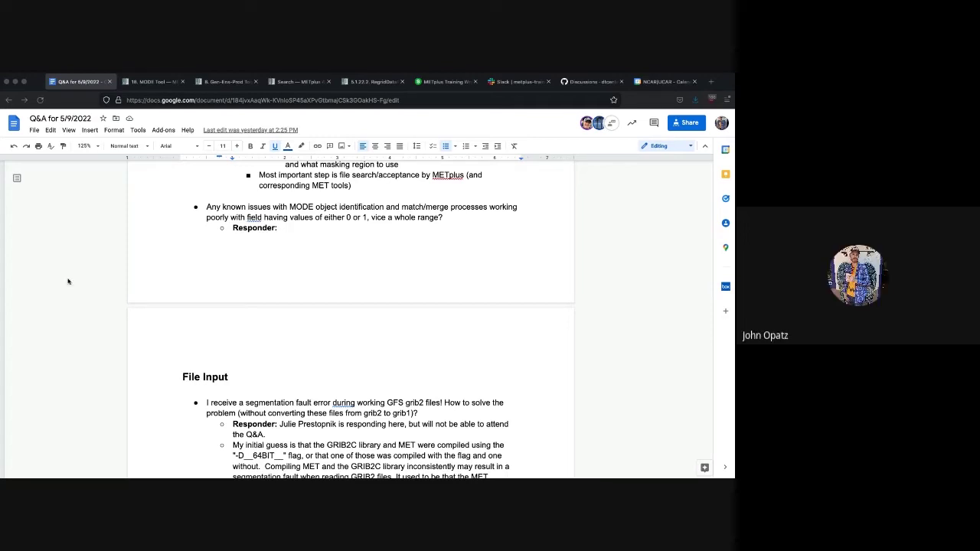
scroll(67, 279, "up", 3)
scroll(67, 278, "up", 2)
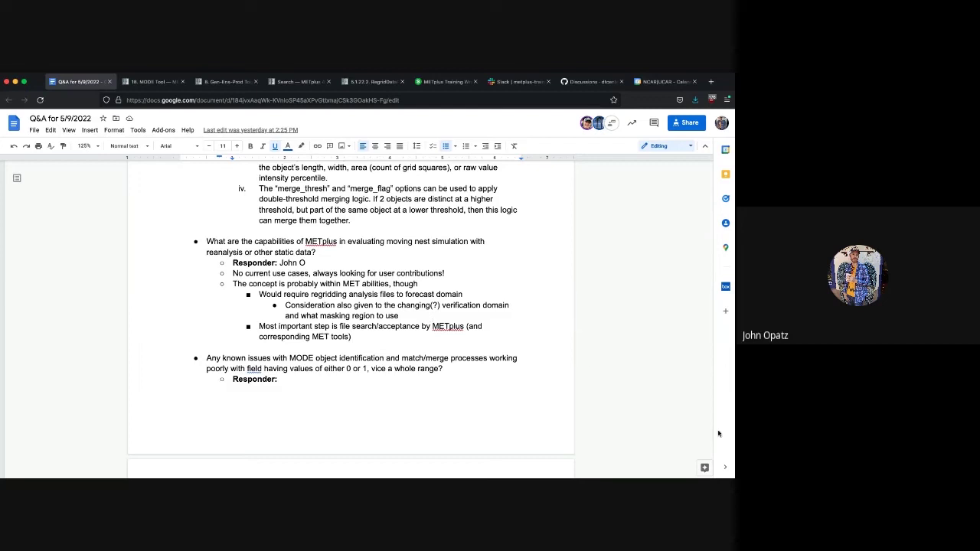
left_click(17, 393)
scroll(198, 337, "down", 2)
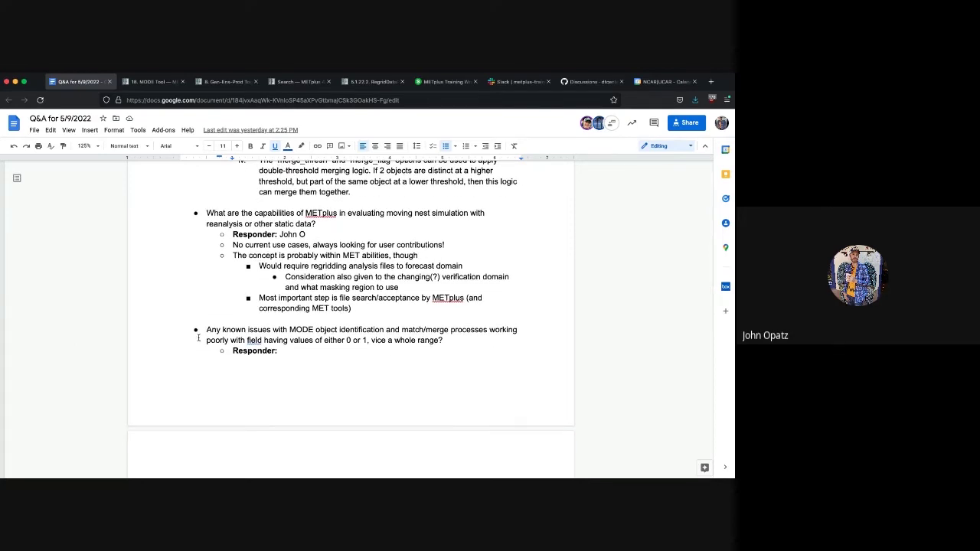
scroll(198, 338, "down", 2)
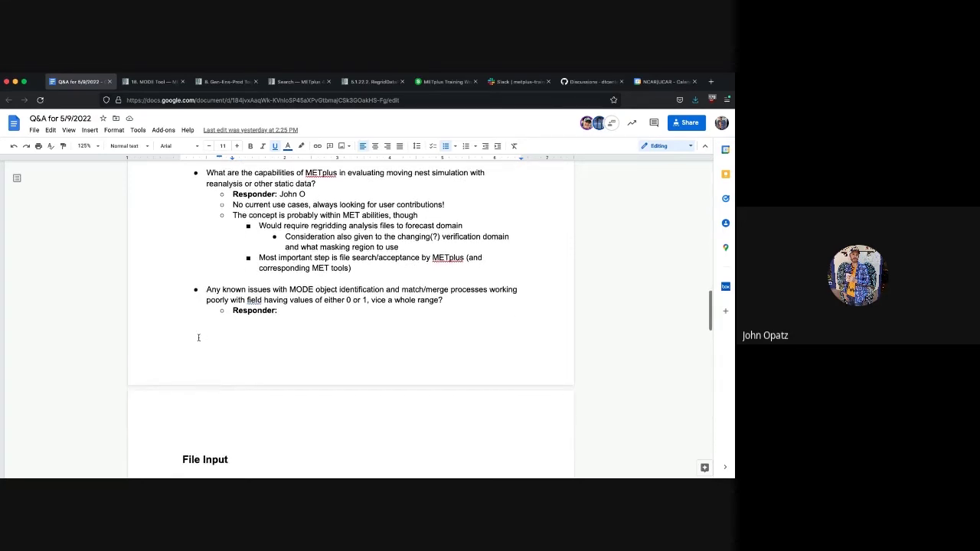
scroll(198, 338, "down", 1)
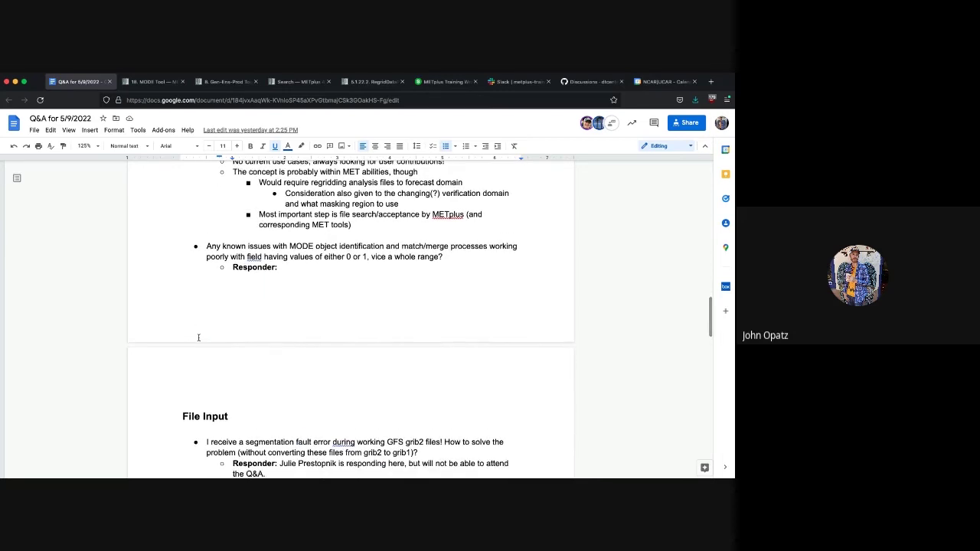
scroll(199, 338, "down", 1)
scroll(199, 338, "up", 2)
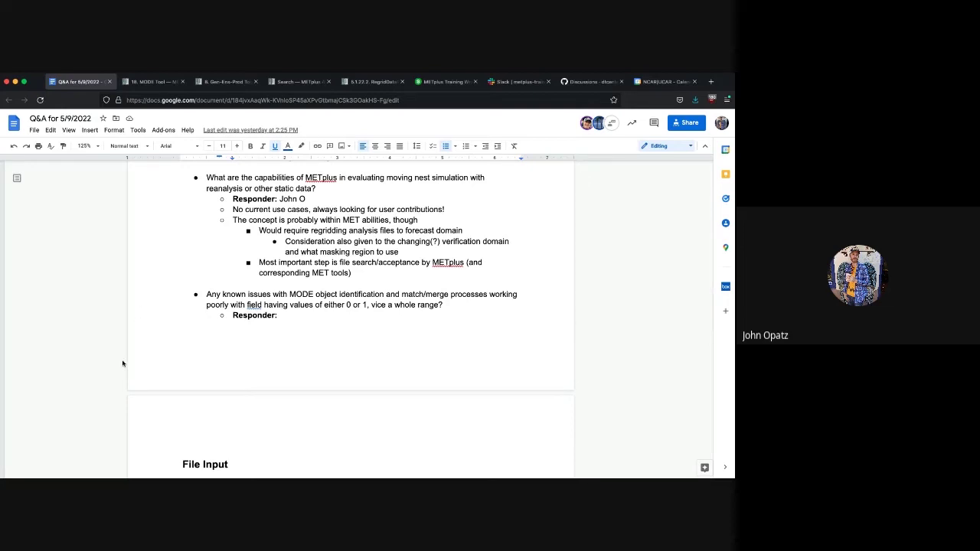
scroll(123, 363, "down", 3)
scroll(123, 363, "down", 4)
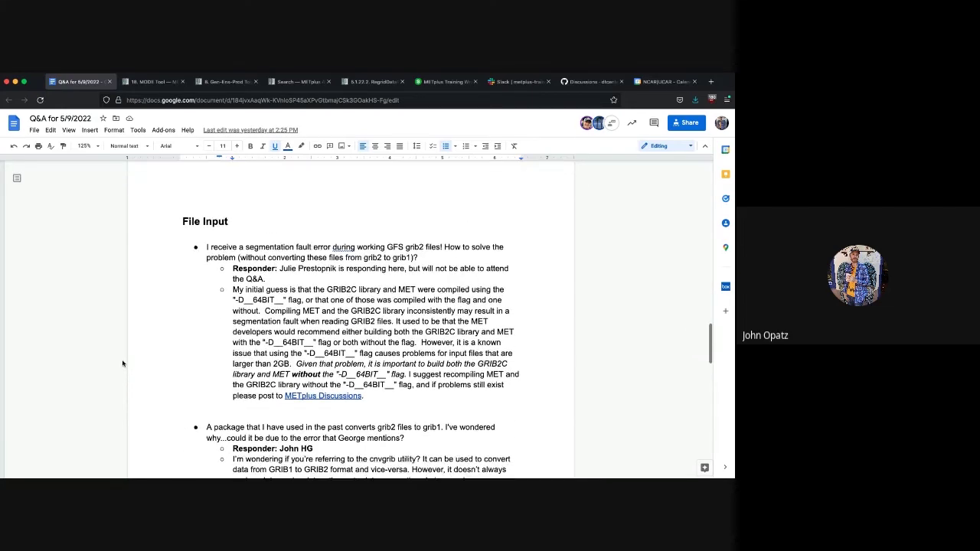
scroll(123, 363, "down", 1)
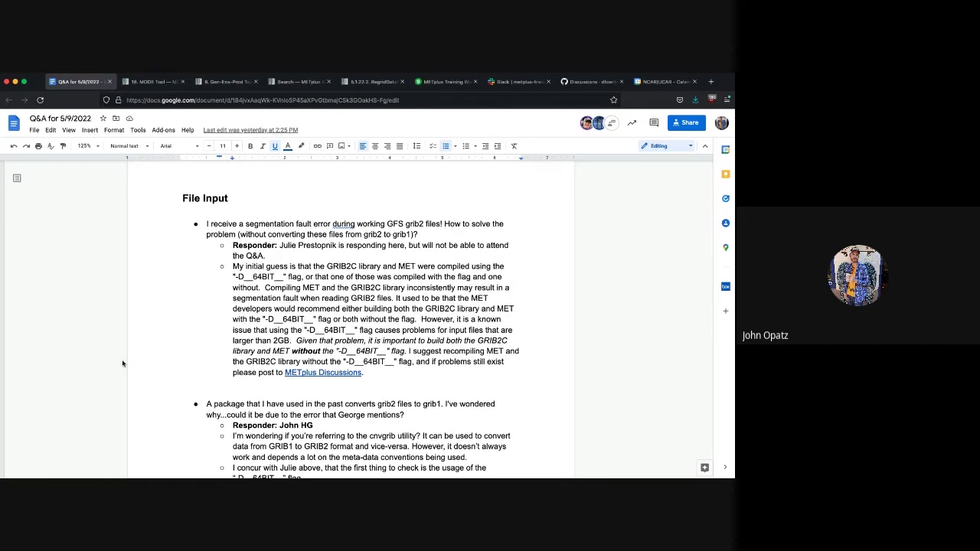
scroll(122, 363, "down", 1)
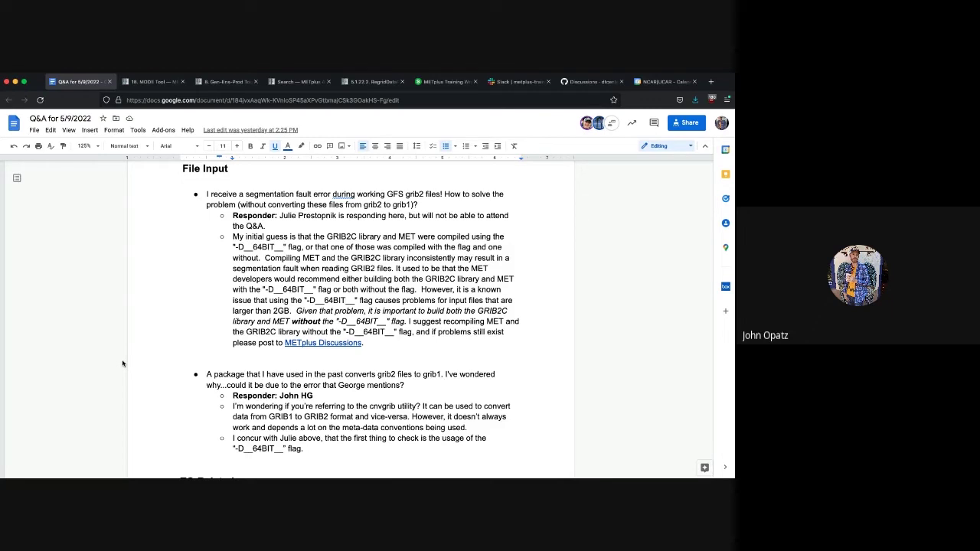
scroll(122, 364, "down", 3)
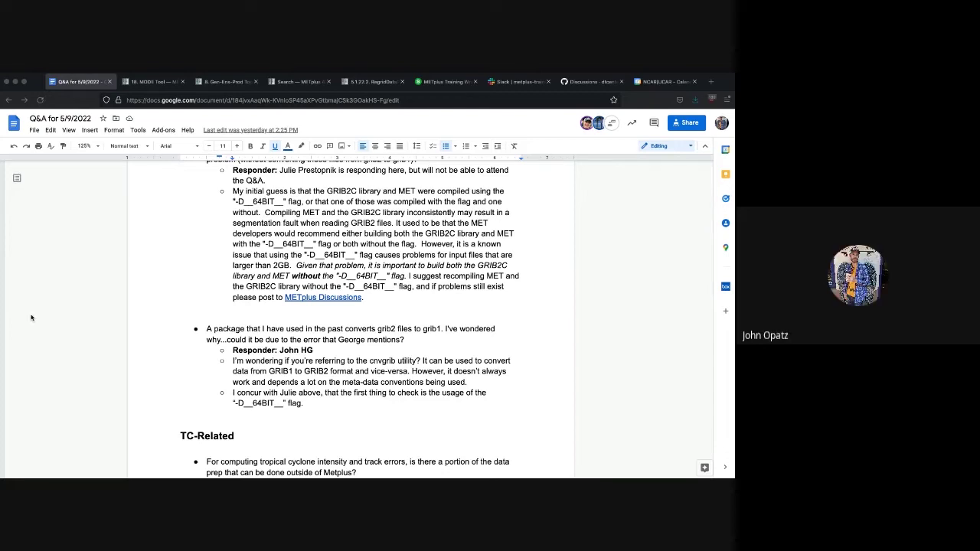
scroll(89, 354, "down", 3)
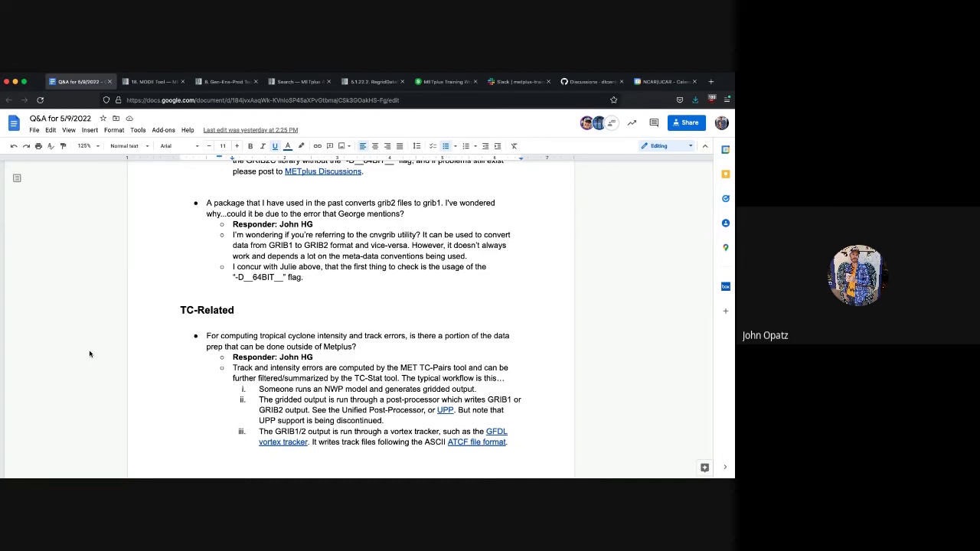
scroll(90, 354, "up", 5)
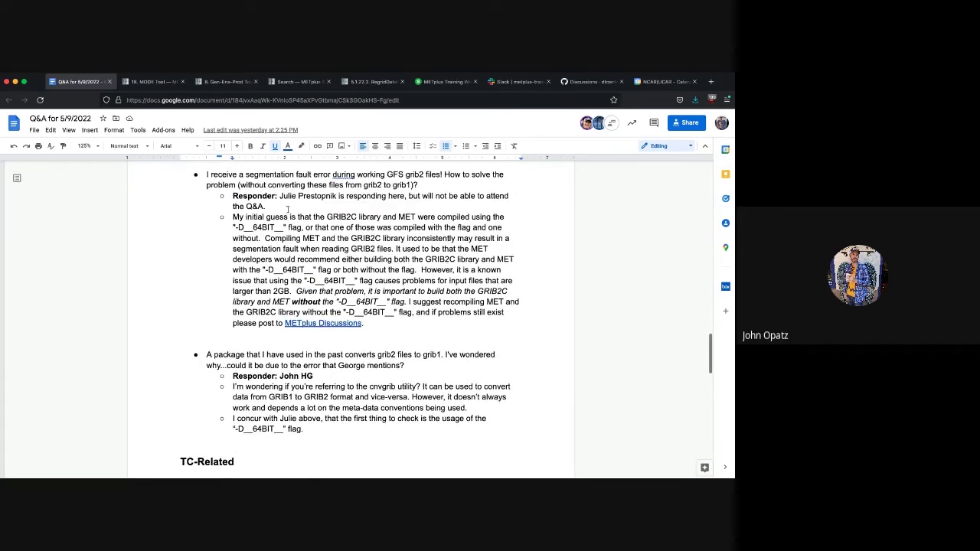
scroll(288, 185, "up", 1)
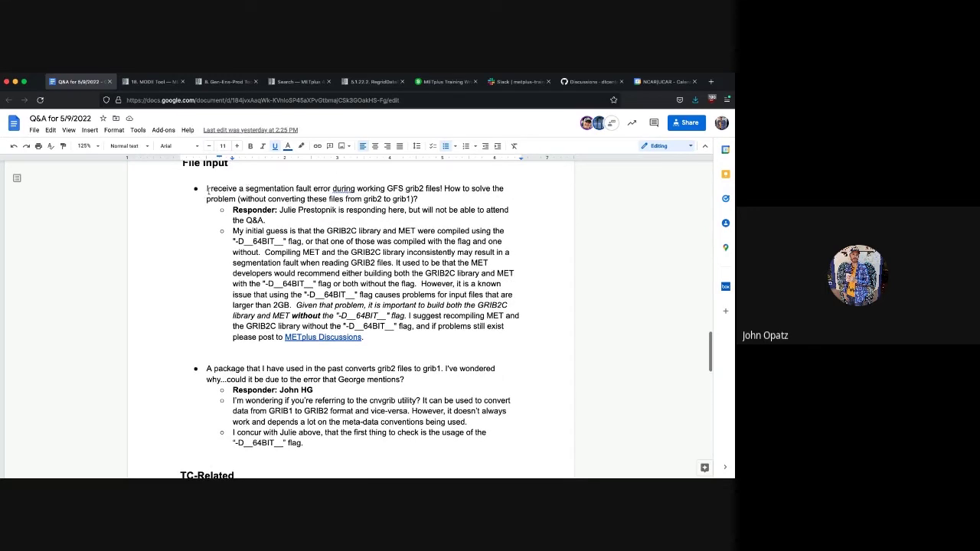
Step: Highlight the segmentation-fault question's opening words, then scroll down to the TC-Related section
left_click_drag(207, 190, 299, 190)
left_click(298, 191)
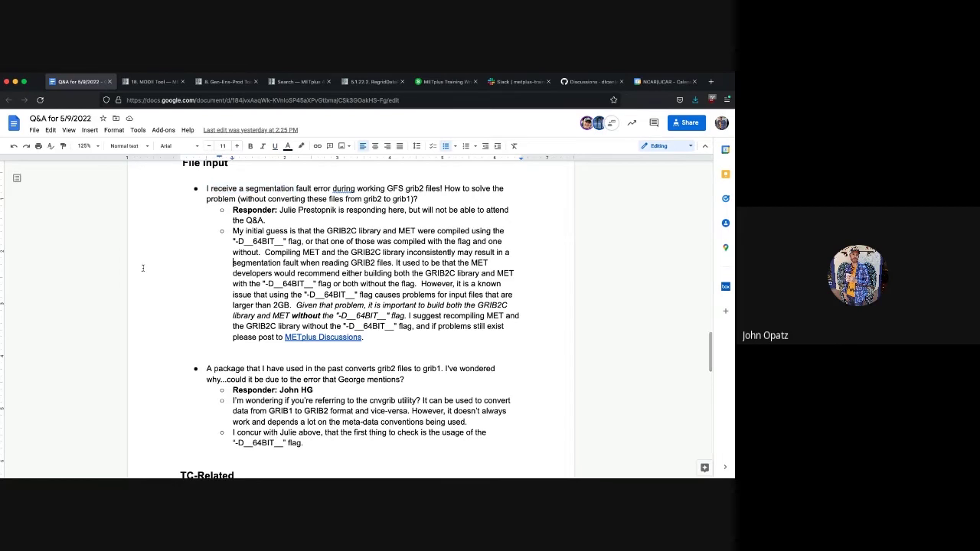
scroll(155, 348, "down", 1)
scroll(156, 348, "down", 2)
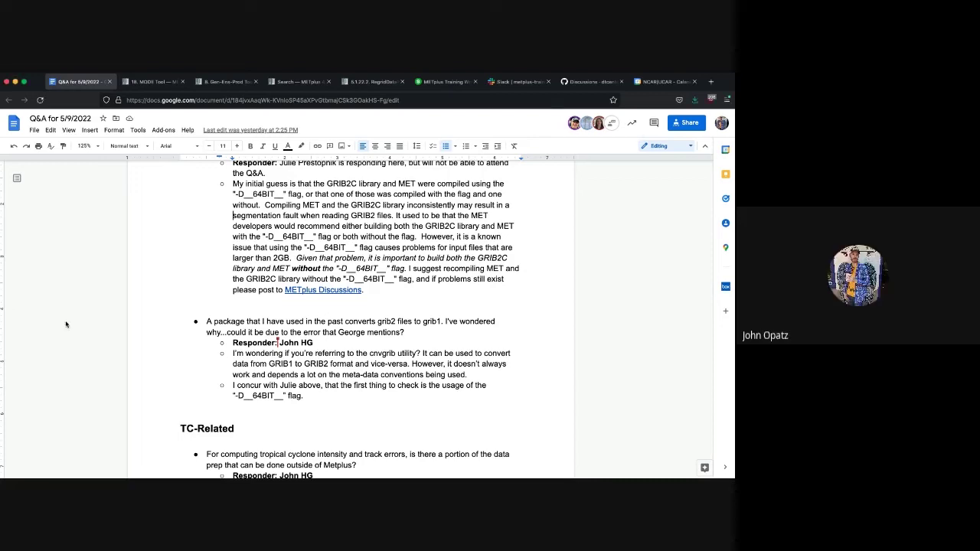
Step: Scroll down to the TC-Related intensity and track error question and its NWP-UPP-GFDL tracker-TC-Pairs workflow
scroll(150, 398, "down", 3)
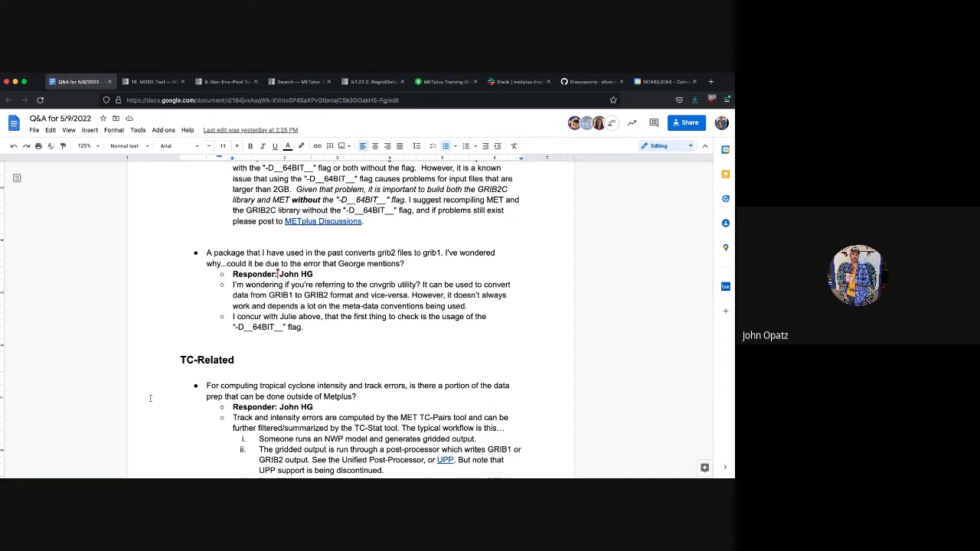
scroll(151, 398, "down", 5)
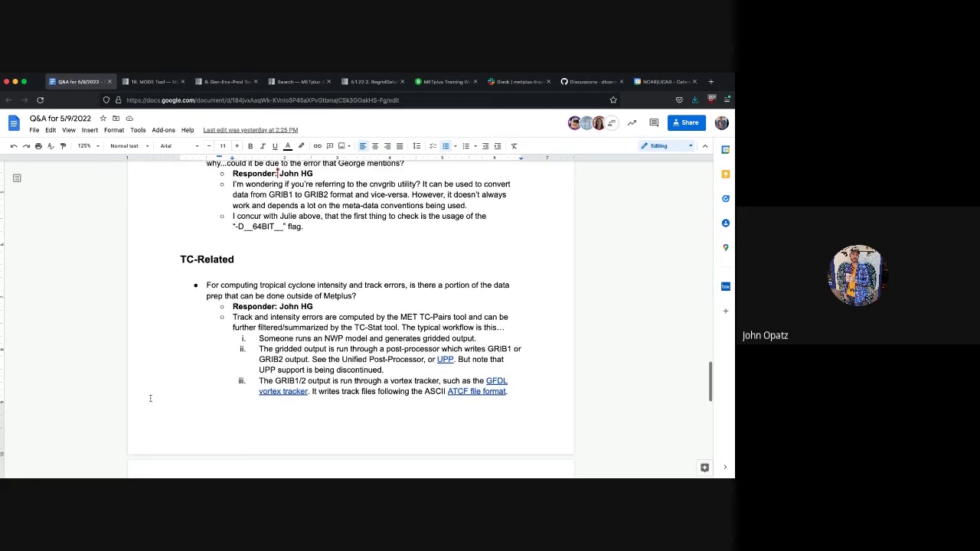
scroll(151, 398, "down", 2)
scroll(150, 398, "up", 1)
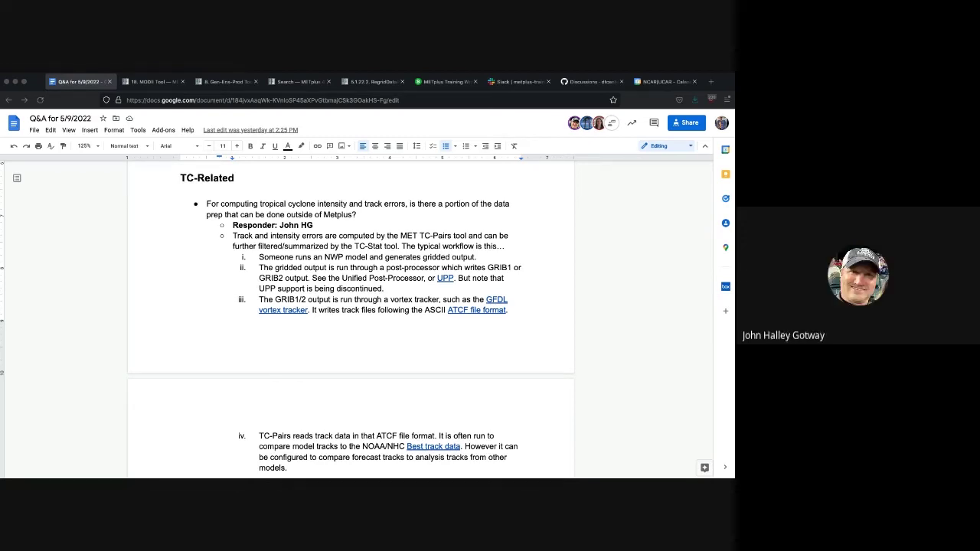
left_click(40, 355)
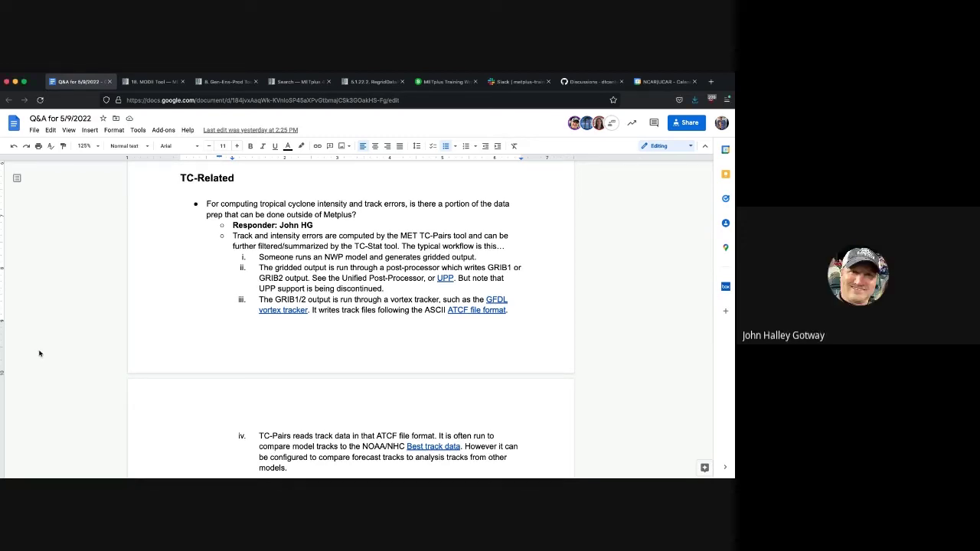
left_click(190, 409)
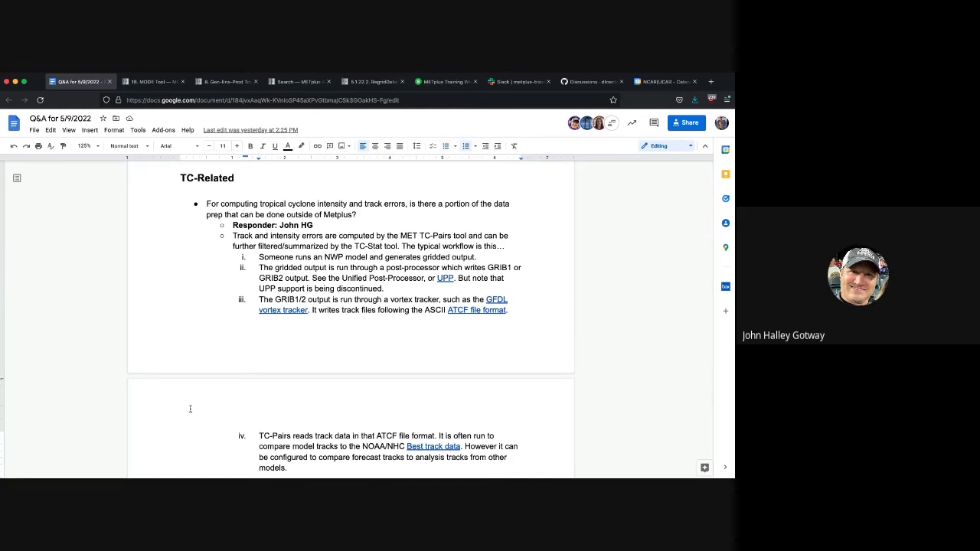
scroll(162, 399, "down", 2)
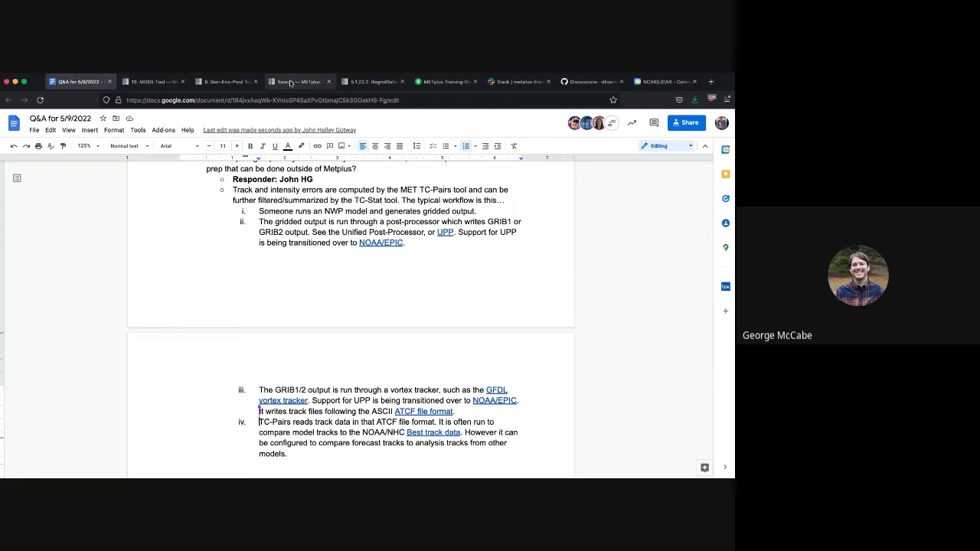
left_click(368, 83)
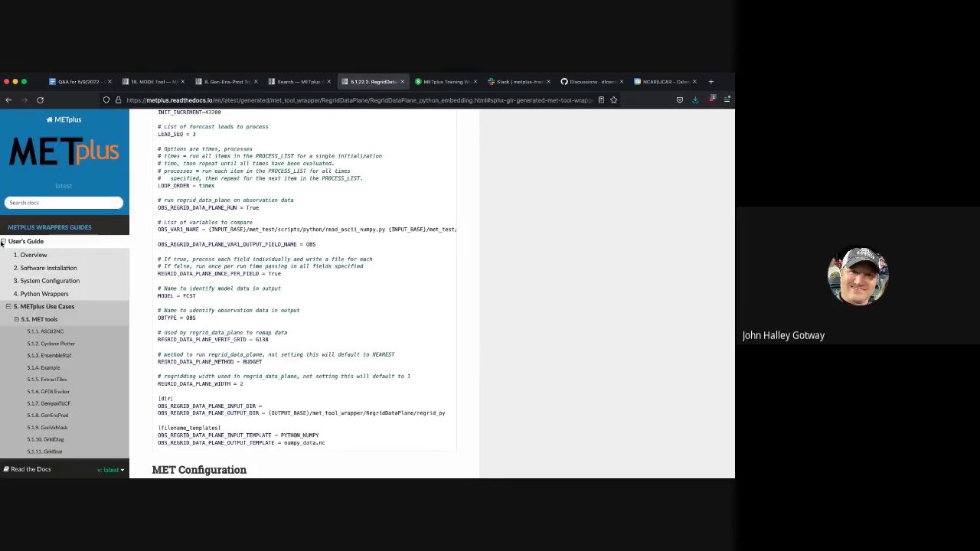
scroll(112, 427, "down", 2)
scroll(111, 428, "down", 5)
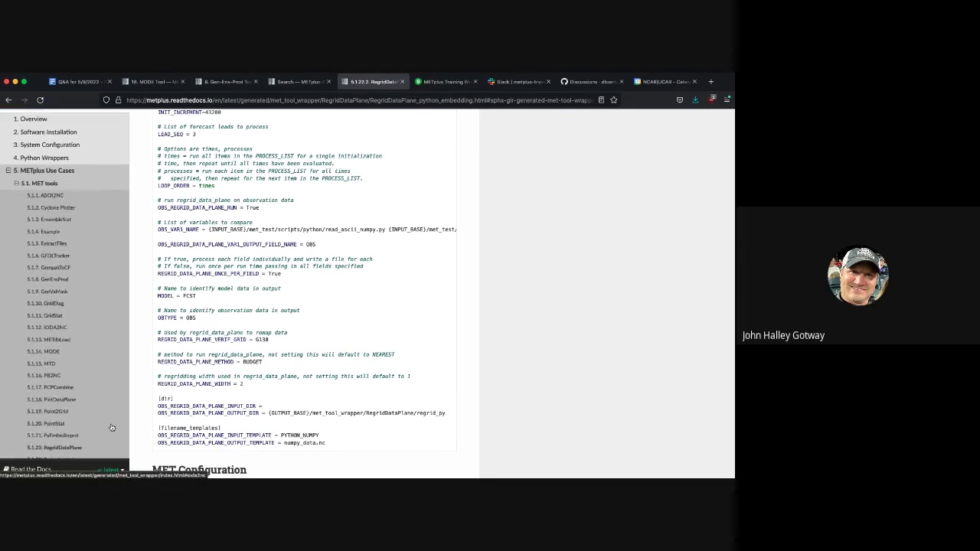
scroll(111, 427, "down", 2)
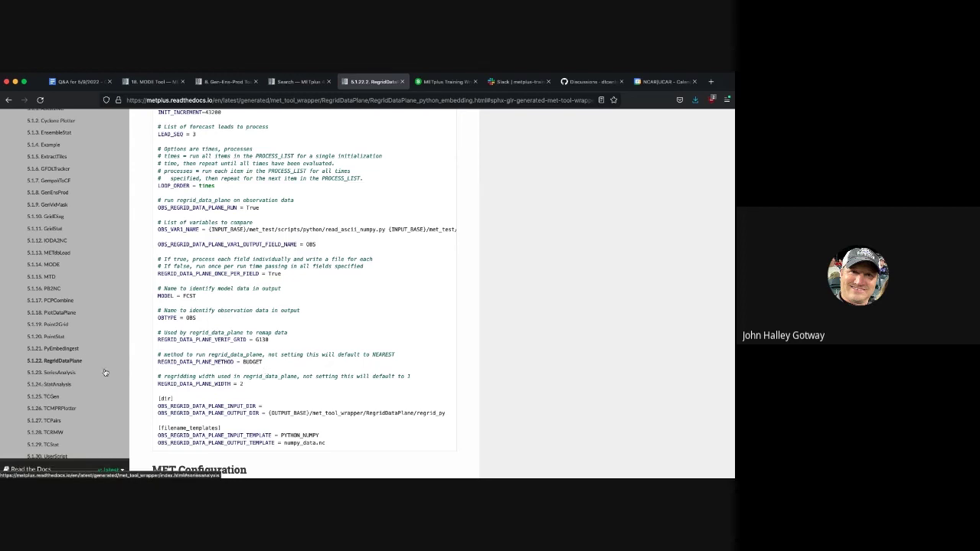
scroll(105, 373, "down", 1)
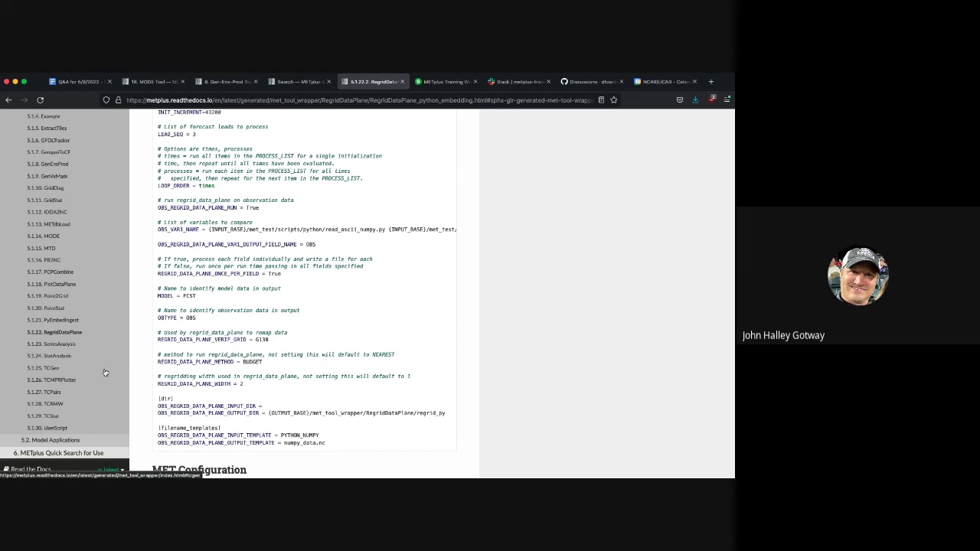
scroll(105, 373, "up", 1)
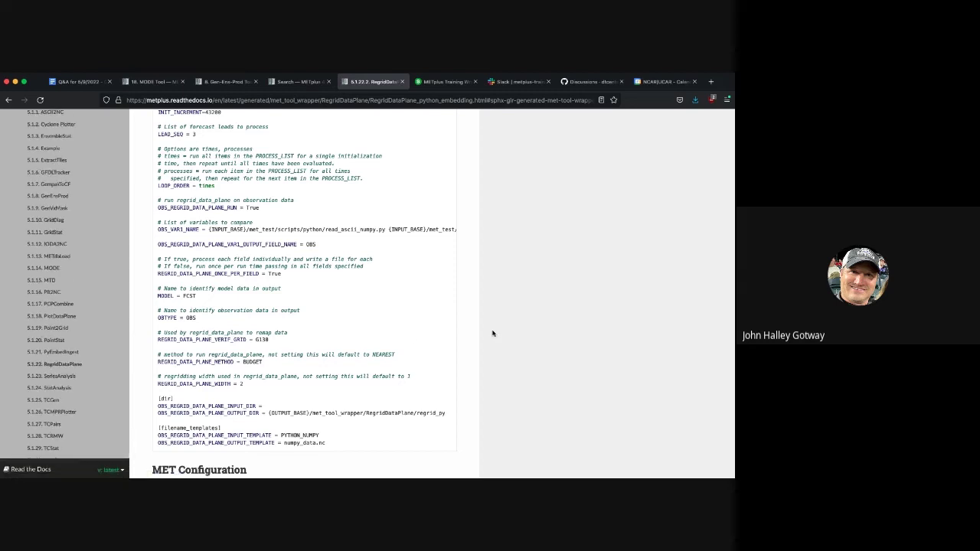
Step: Go to section 5.1.6 GFDLTracker in the MET tools use-case index, showing its three tropical cyclone use cases
left_click(61, 172)
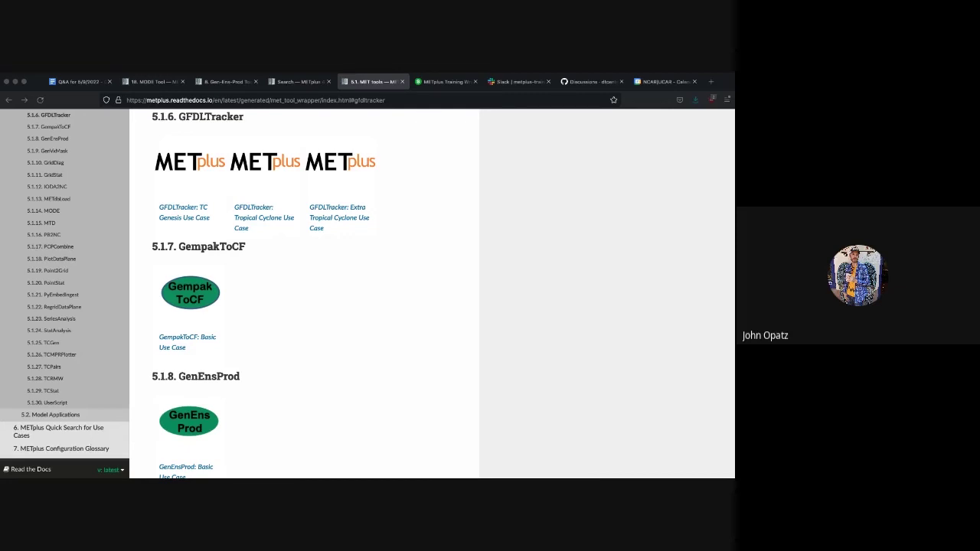
left_click(37, 86)
left_click(263, 99)
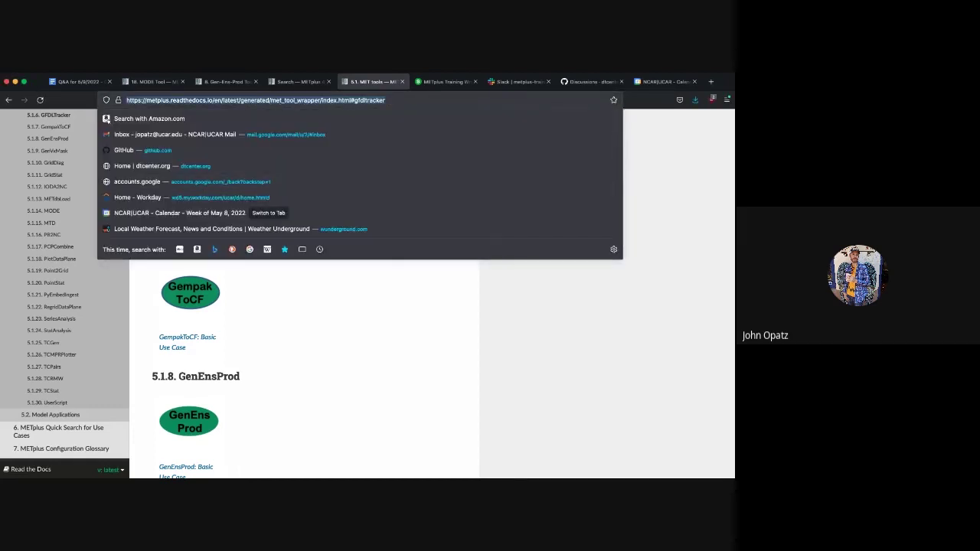
key("super+Tab")
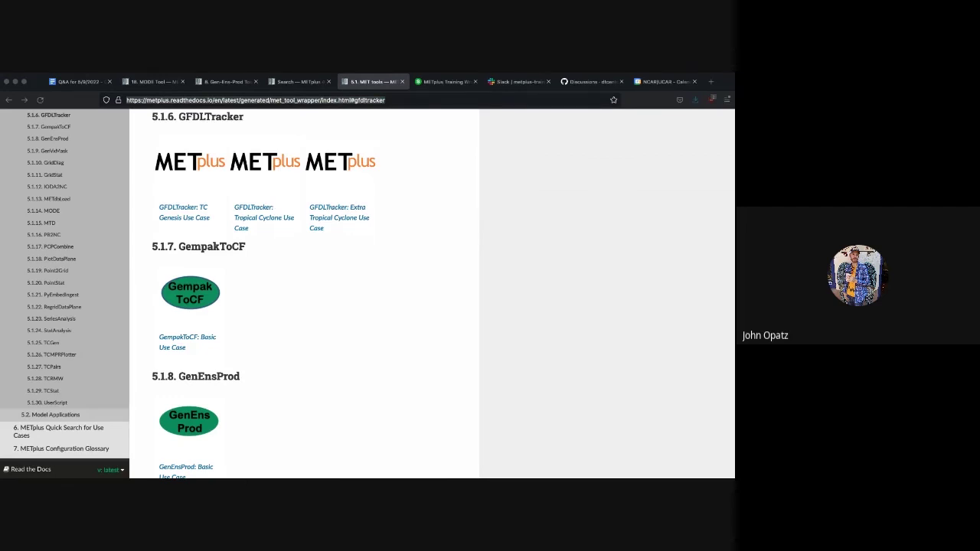
Step: Return to the 'Q&A for 5/9/2022' notes at the METviewer/METexpress answers on databases and scorecards
left_click(37, 84)
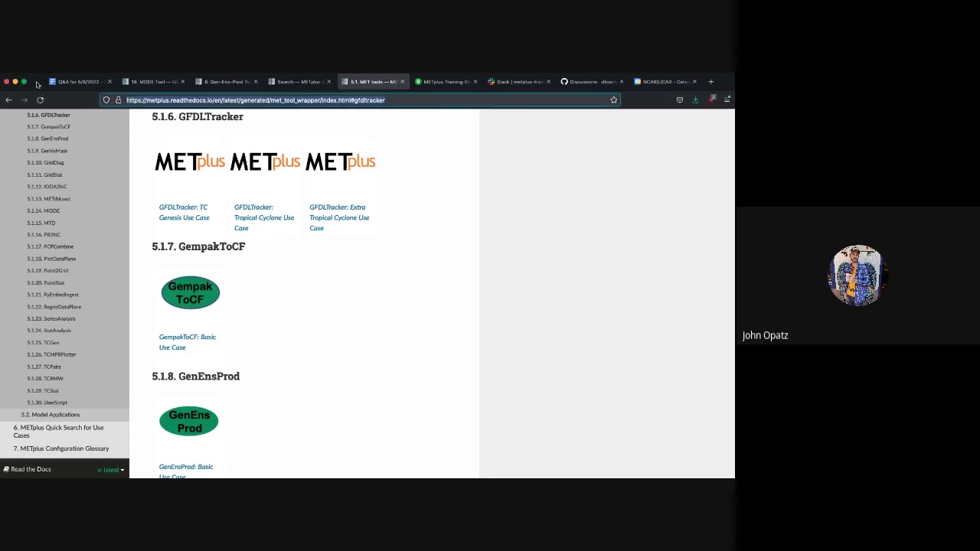
left_click(76, 81)
scroll(233, 376, "down", 5)
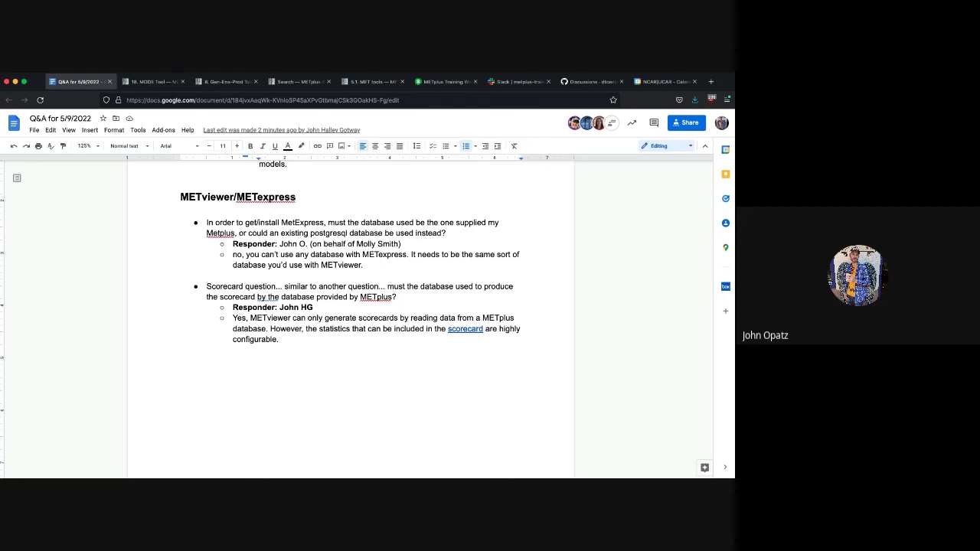
left_click(48, 305)
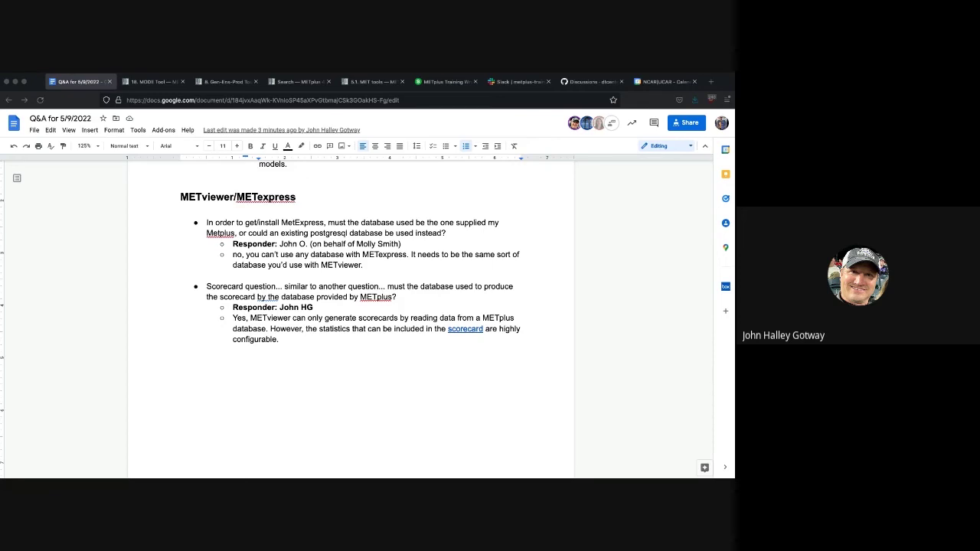
left_click(50, 314)
left_click(66, 301)
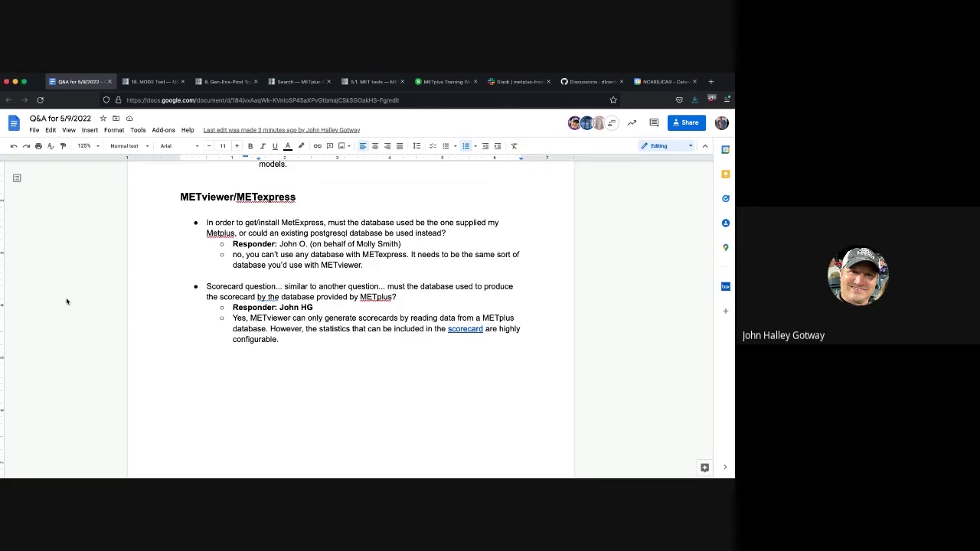